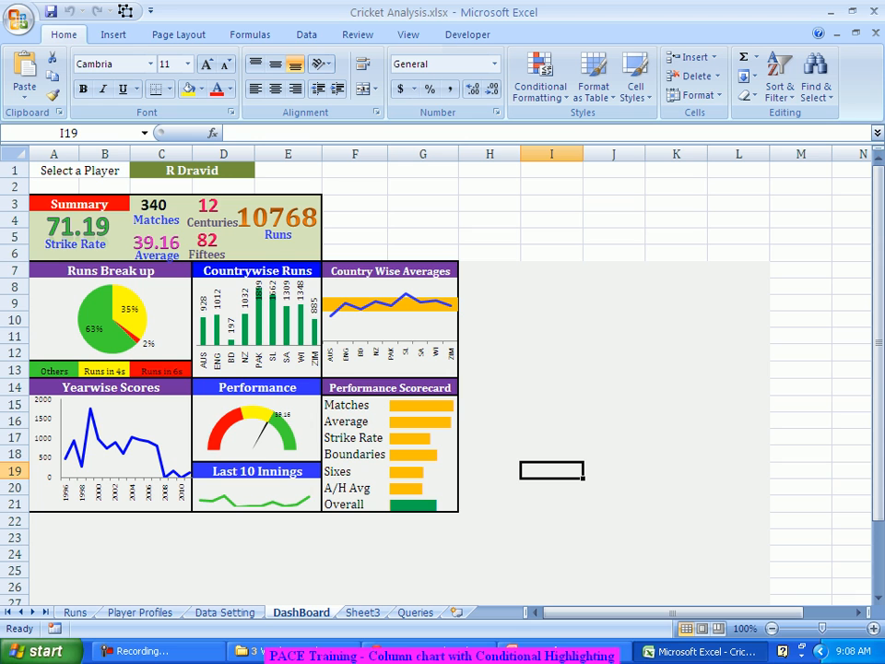
{"action": "left_click", "coordinate": [257, 272]}
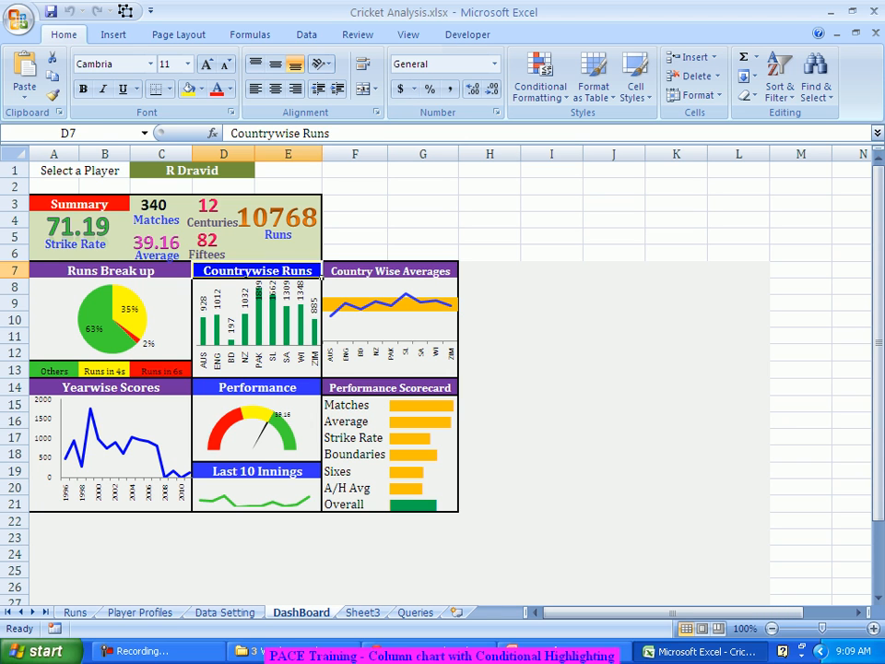
{"action": "left_click", "coordinate": [552, 253]}
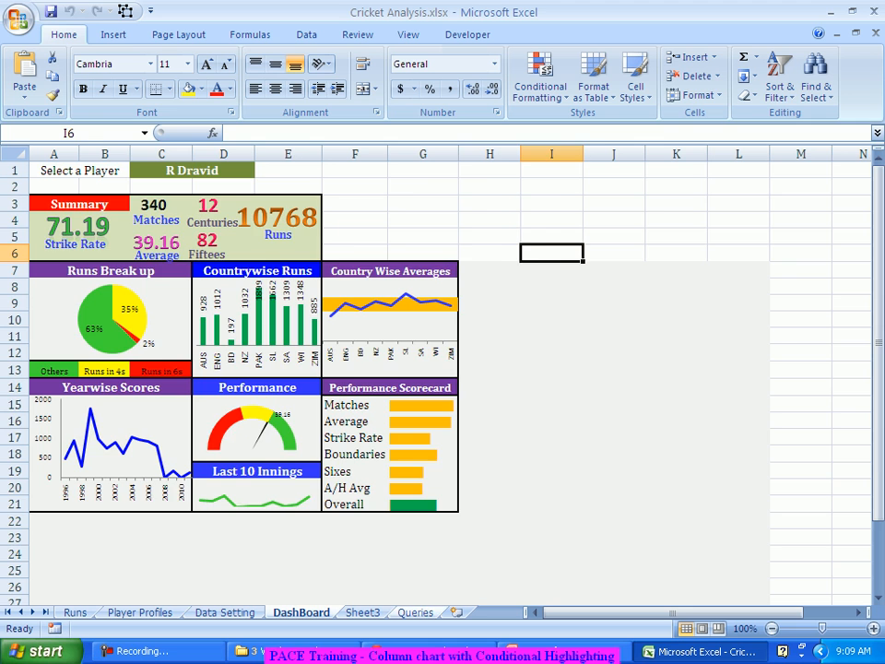
Add the bold heading "Column Chart with Conditional Highlighting" in cell A45 of the Queries sheet
{"action": "left_click", "coordinate": [415, 612]}
{"action": "left_click", "coordinate": [60, 499]}
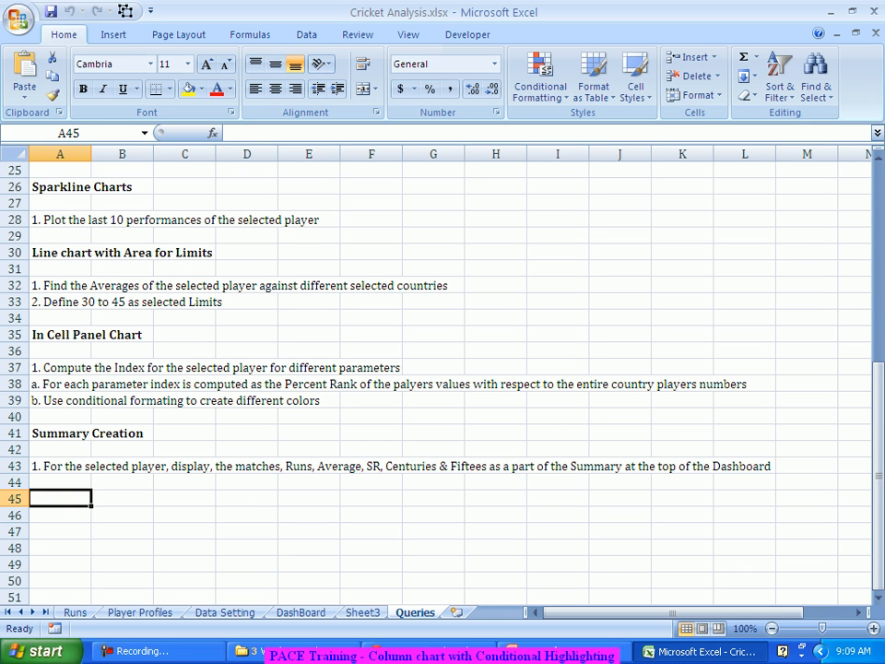
{"action": "key", "text": "ctrl+b"}
{"action": "type", "text": "Co"}
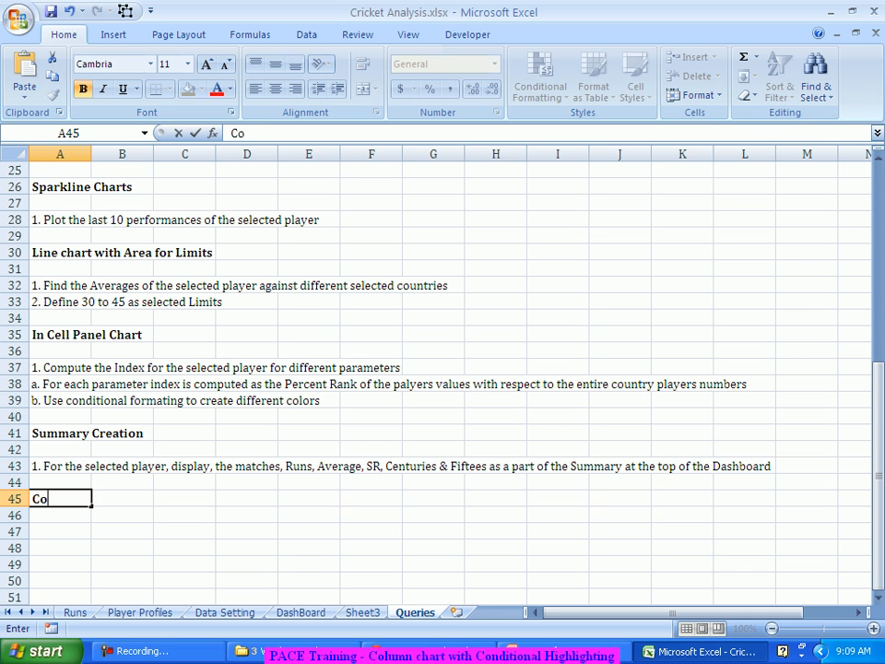
{"action": "type", "text": "lumn Chart"}
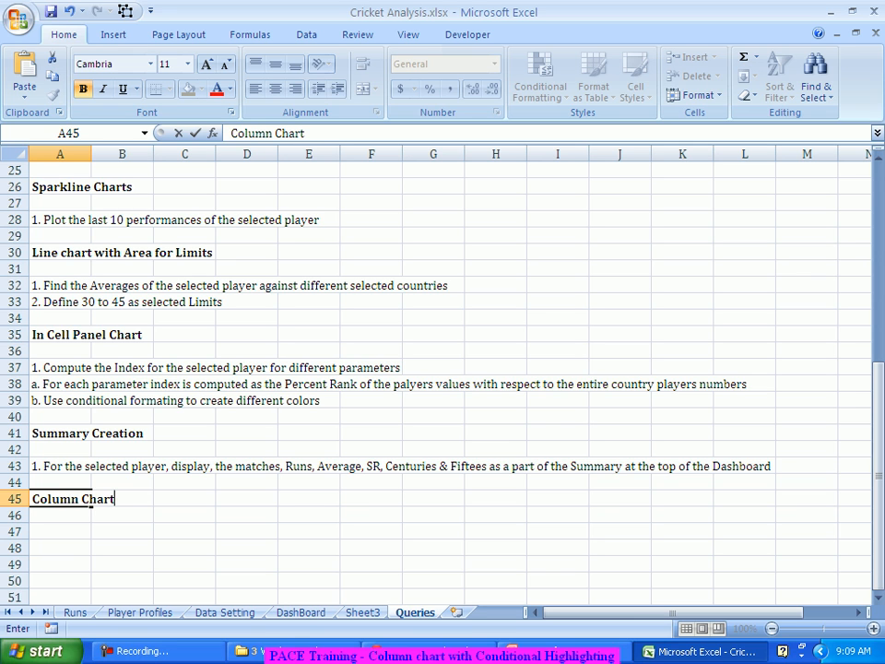
{"action": "type", "text": " with Co"}
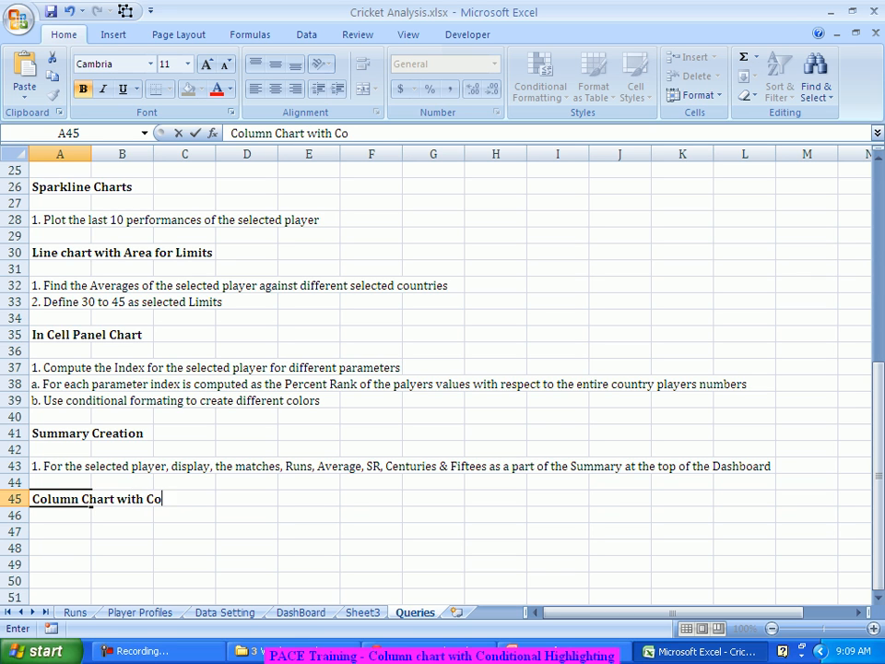
{"action": "type", "text": "nditional "}
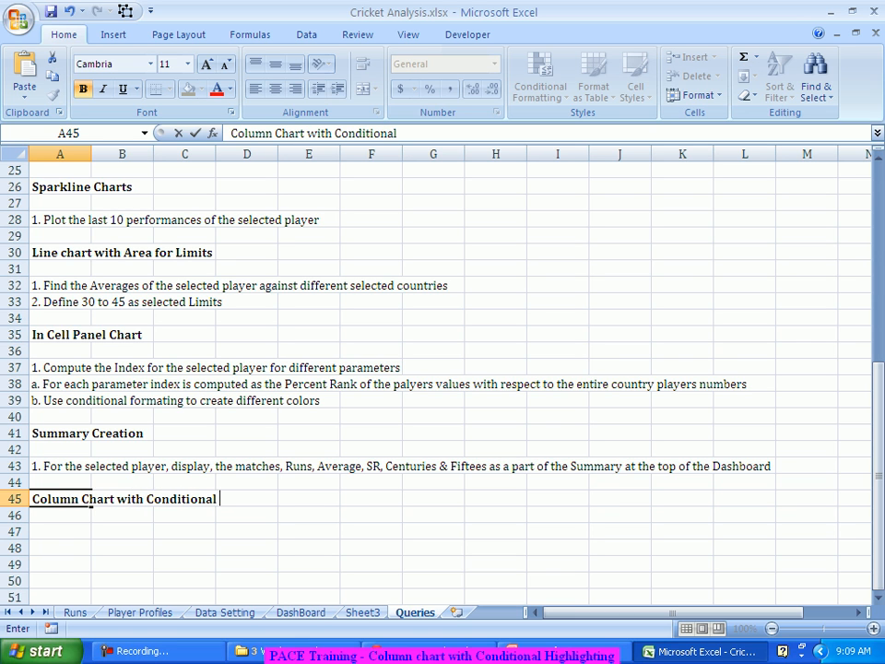
{"action": "type", "text": "Highlighting"}
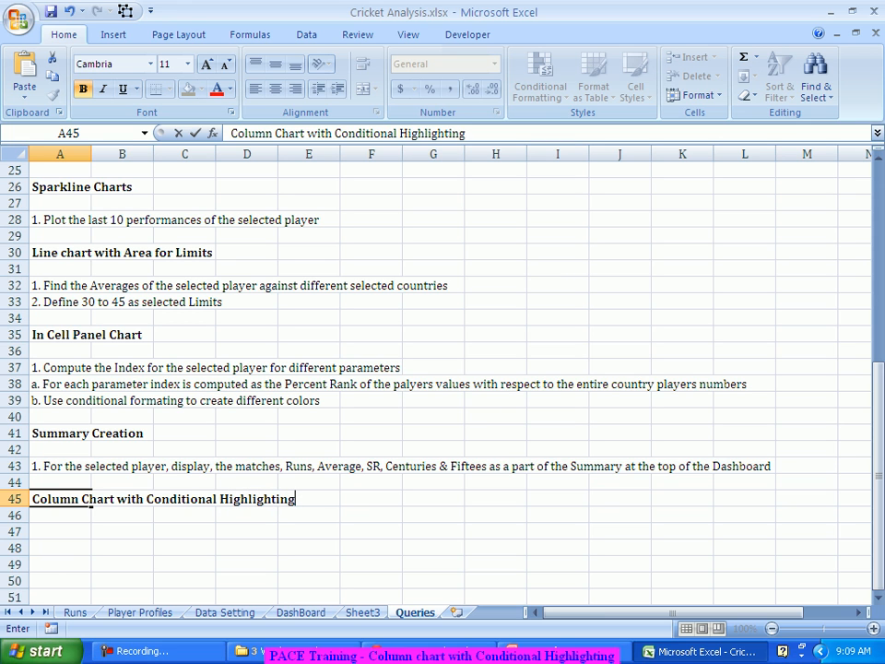
{"action": "key", "text": "Return"}
{"action": "key", "text": "Return"}
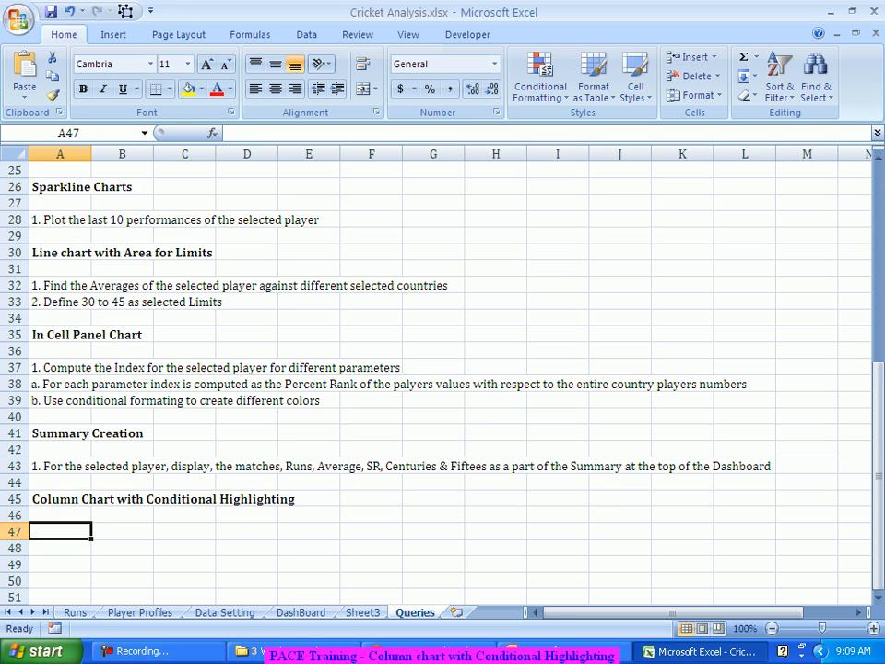
Enter in cell A47: "1. Upgrade the original column chart prepared for Runs against different countries by highlighting the top 3 countires in red"
{"action": "type", "text": "1. Upgrade the"}
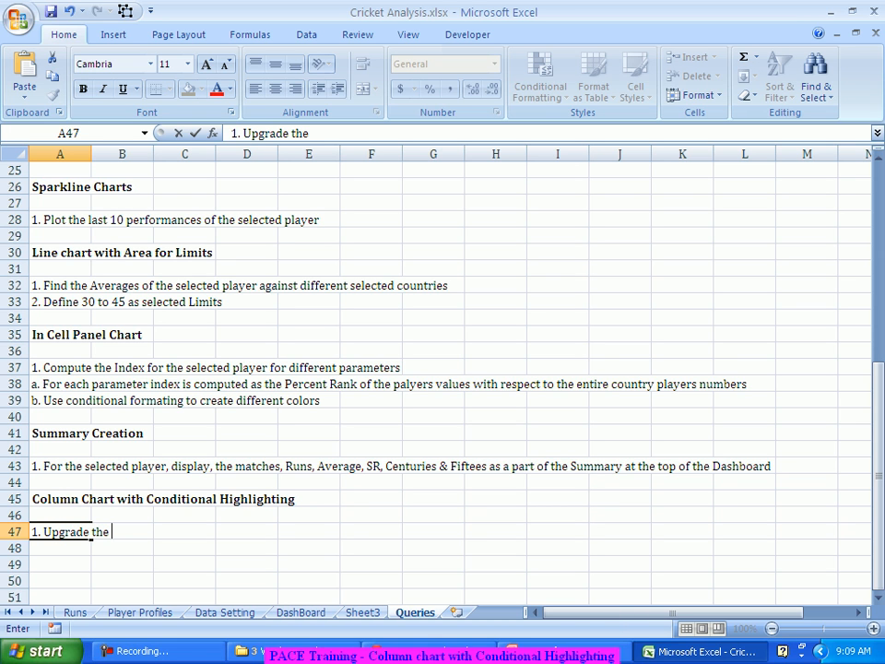
{"action": "type", "text": " original"}
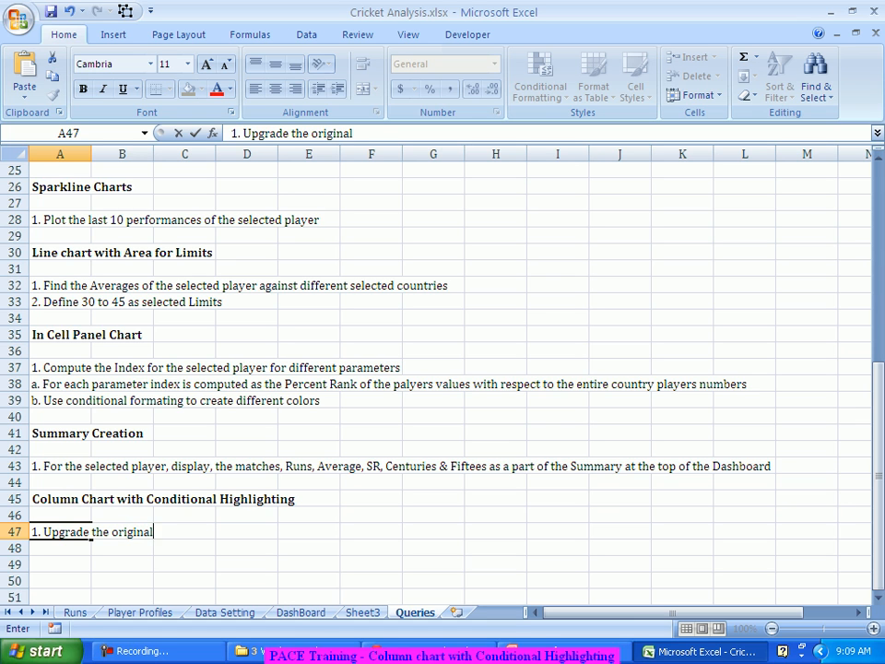
{"action": "type", "text": " column char"}
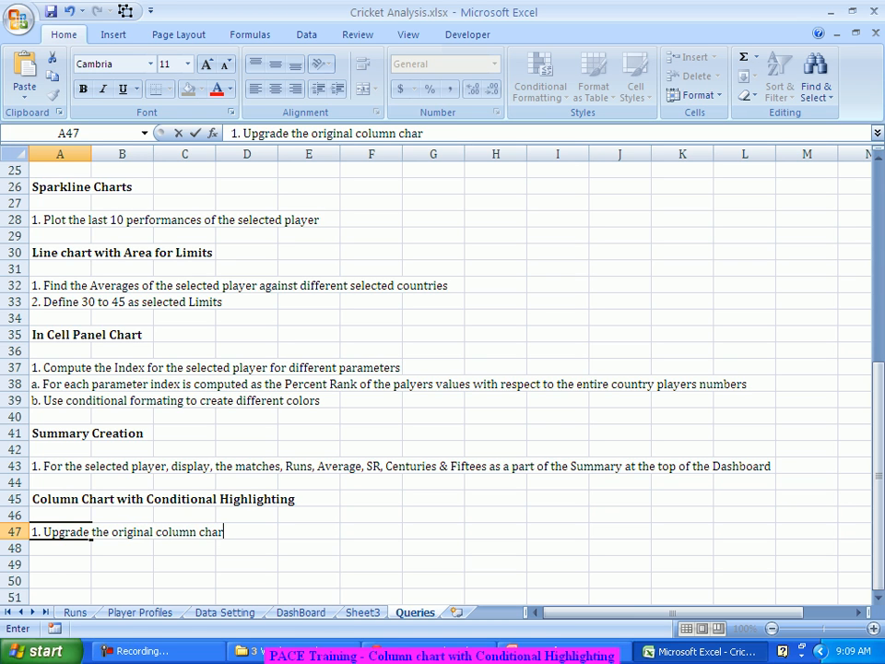
{"action": "type", "text": "t prepa"}
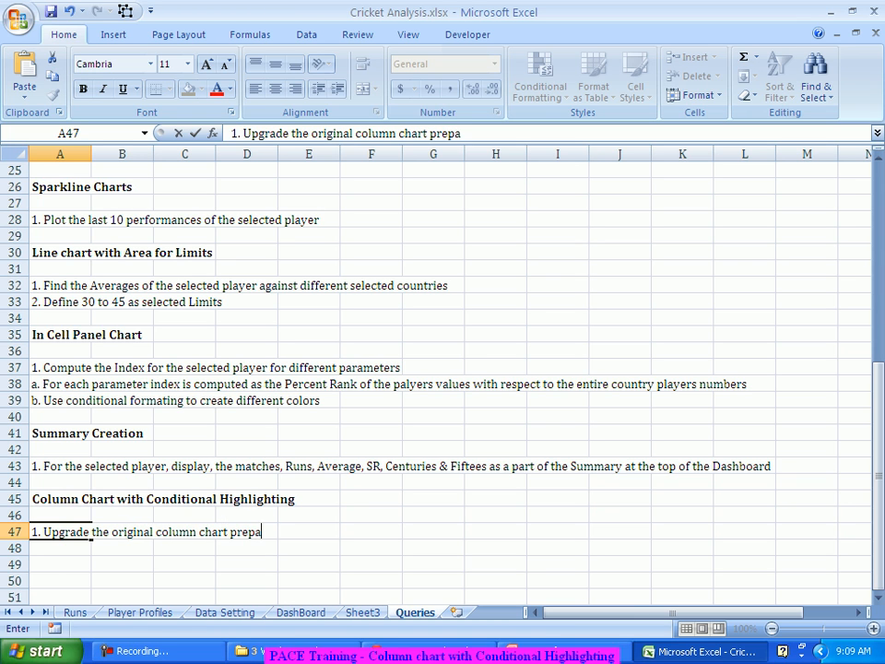
{"action": "type", "text": "red for Ru"}
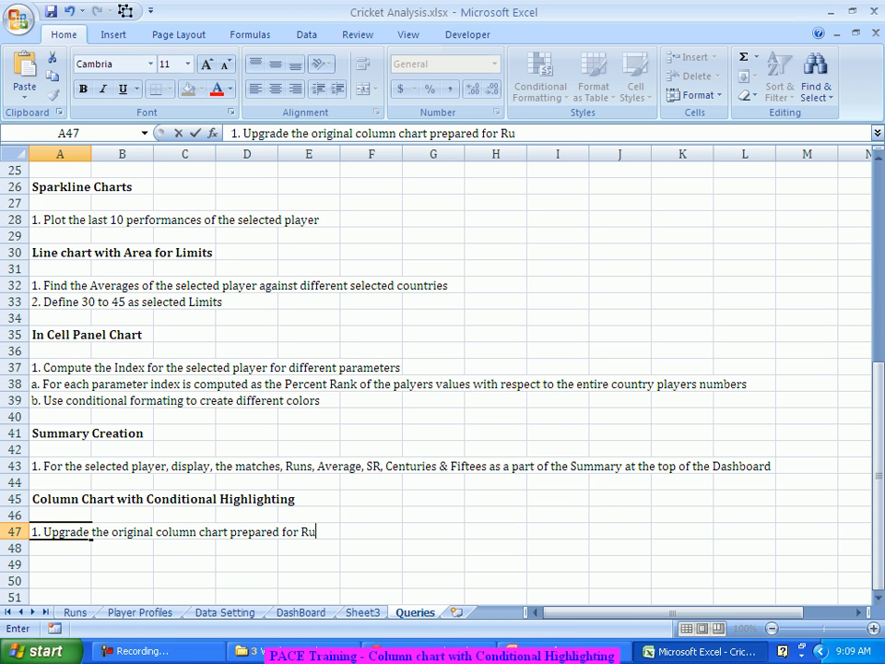
{"action": "type", "text": "ns against differ"}
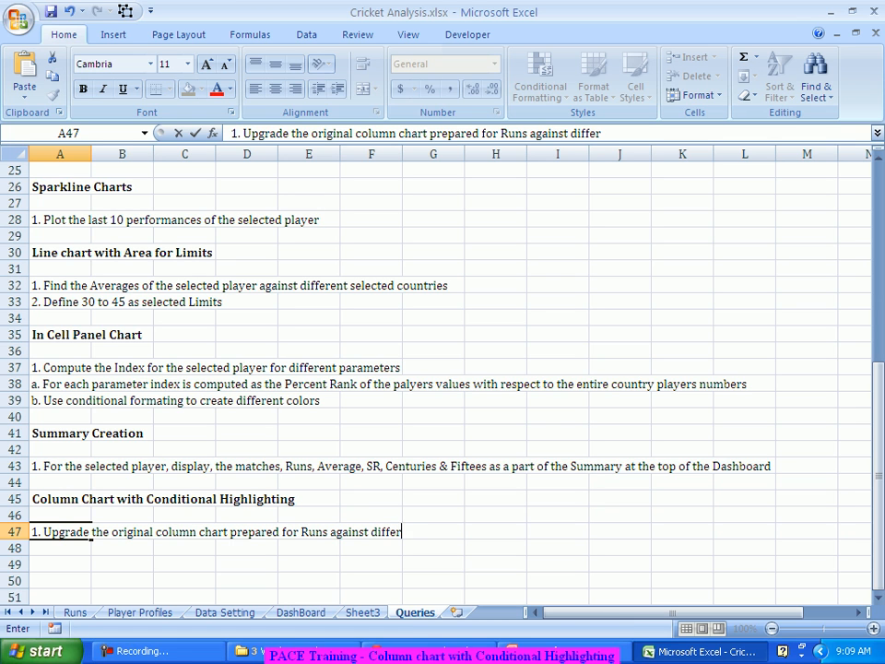
{"action": "type", "text": "ent count"}
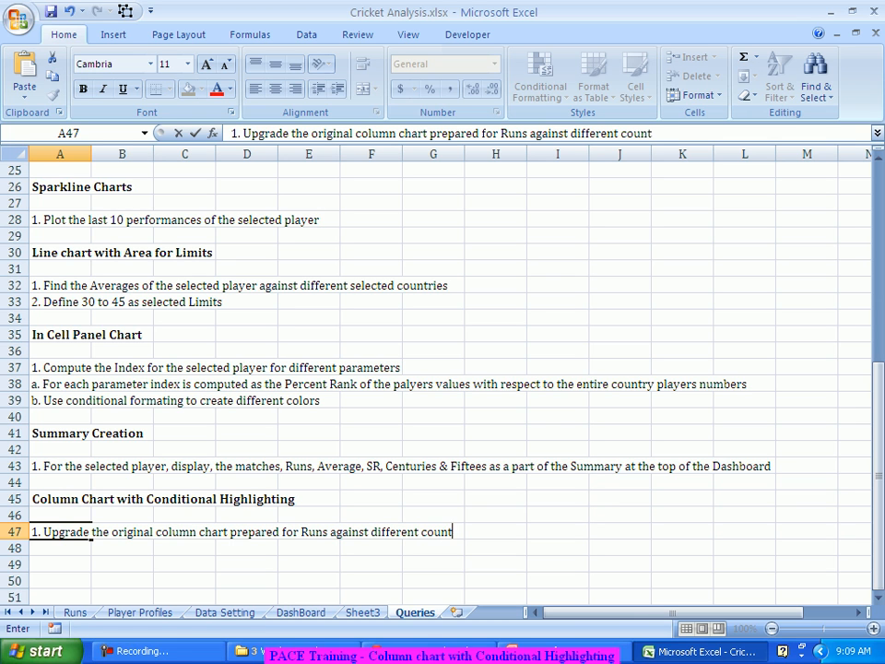
{"action": "type", "text": "ries by h"}
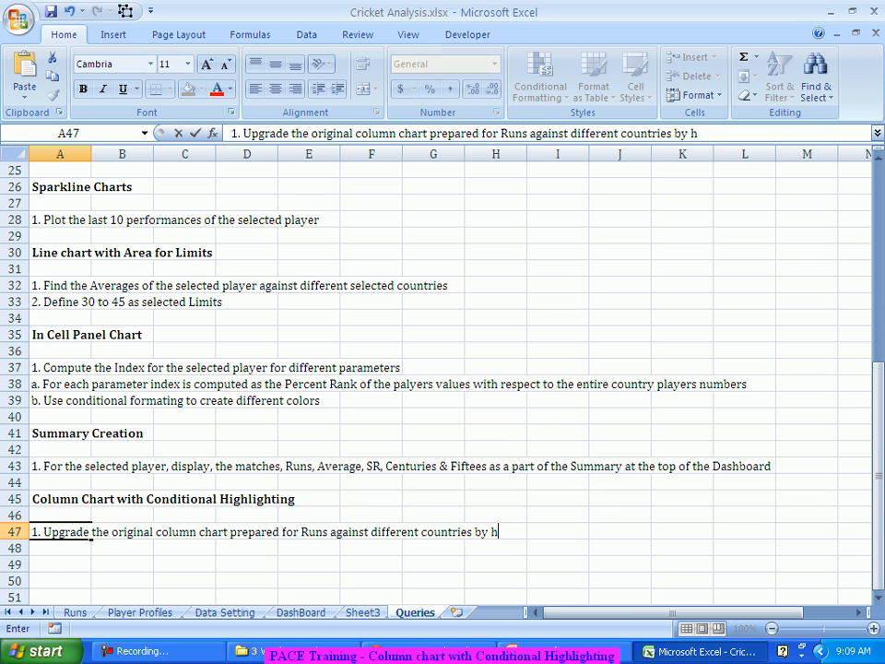
{"action": "type", "text": "ighlighti"}
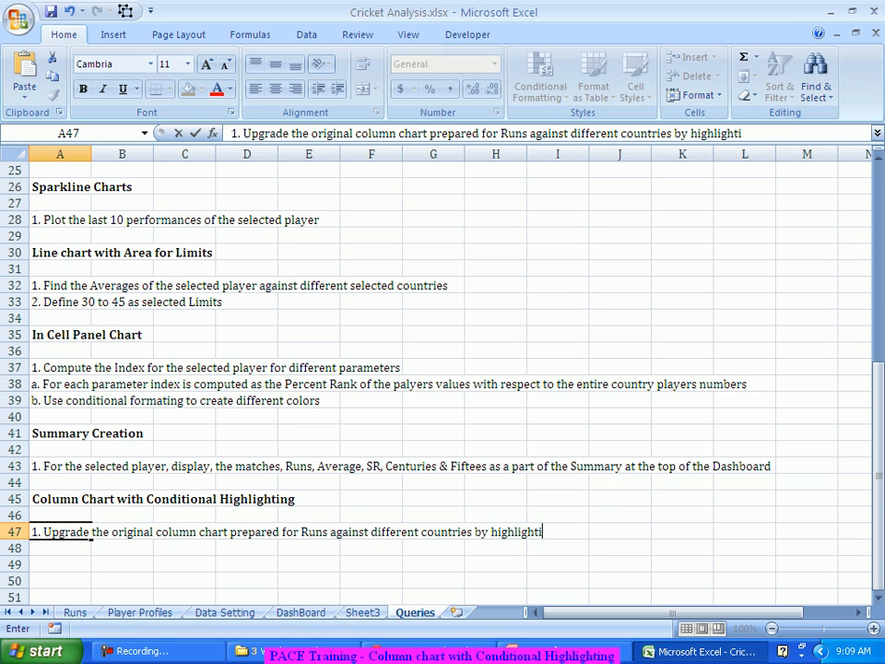
{"action": "type", "text": "ng the"}
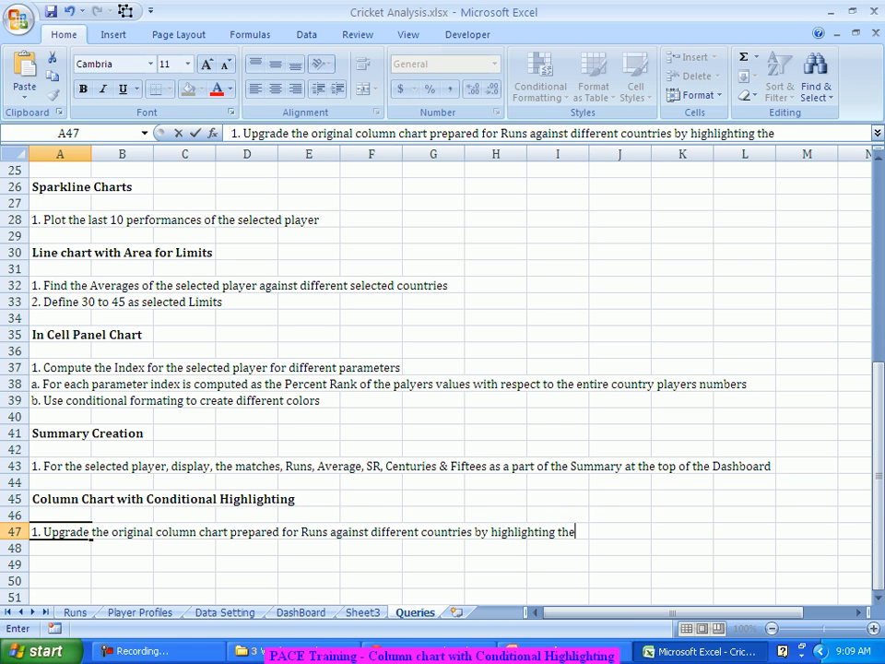
{"action": "type", "text": " top 3 cou"}
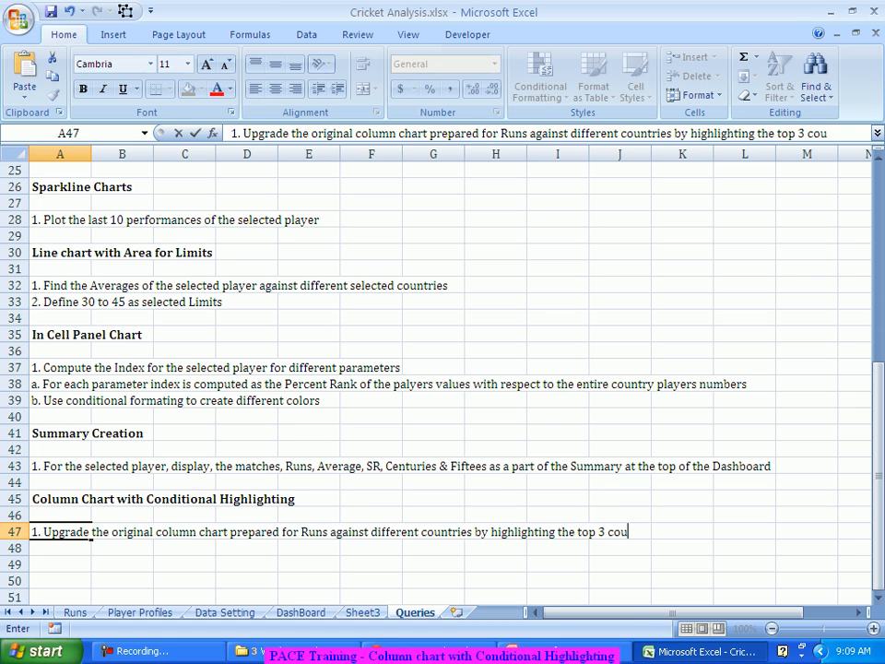
{"action": "type", "text": "ntires i"}
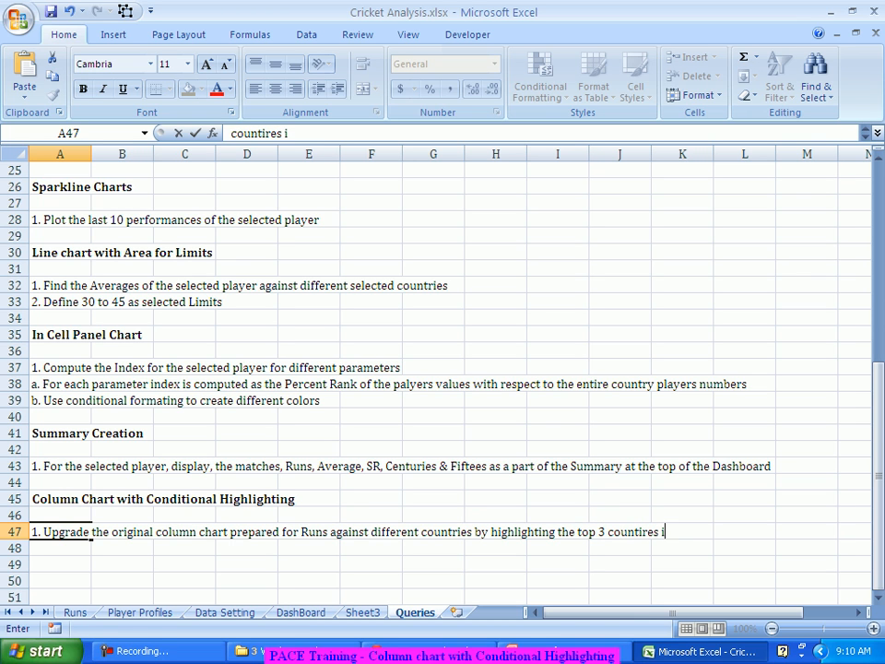
{"action": "type", "text": "n red"}
{"action": "key", "text": "ctrl+Return"}
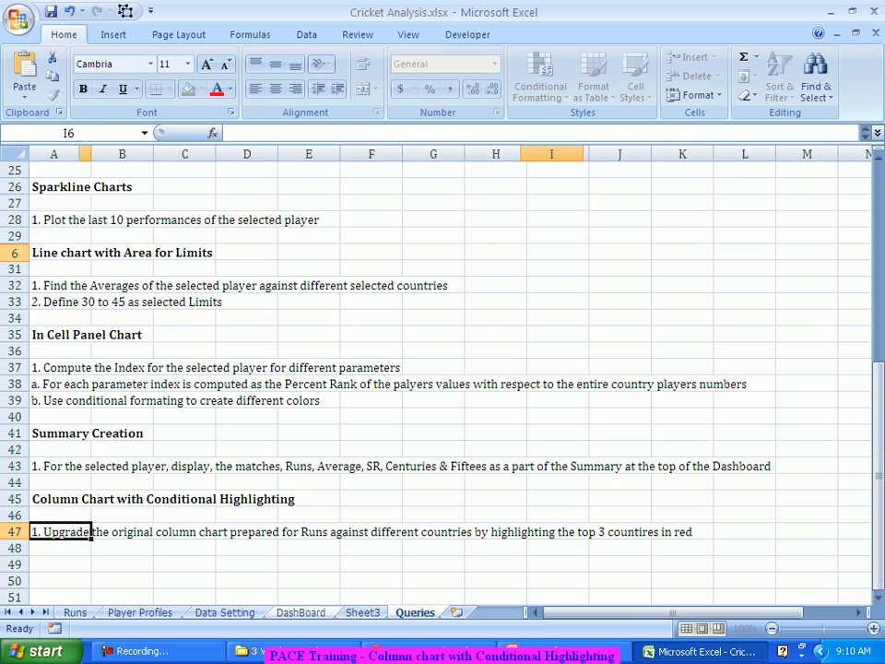
Add the column header "Top 3 Runs" in cell D10 of the Column Charts table on the Data Setting sheet
{"action": "left_click", "coordinate": [301, 612]}
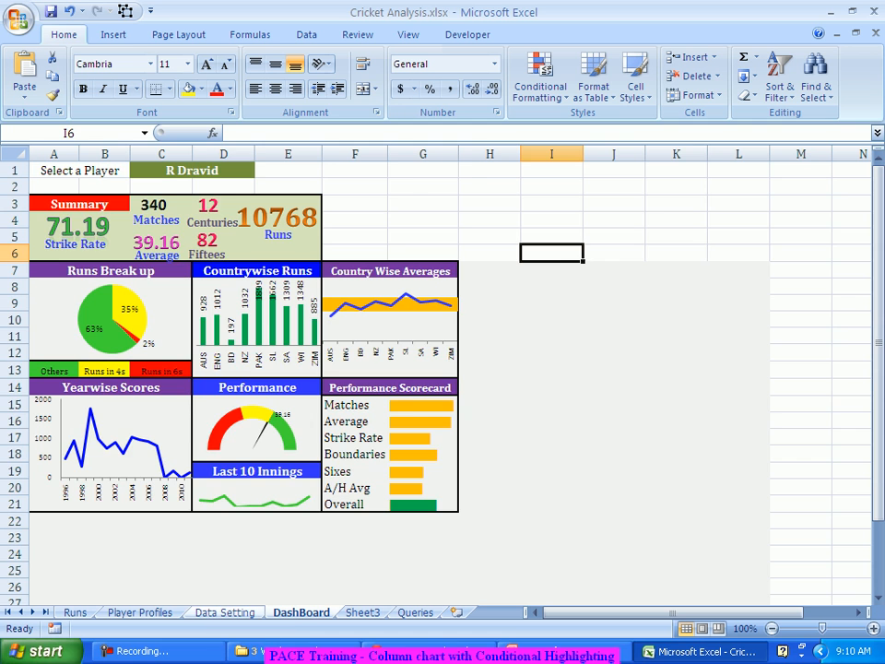
{"action": "left_click", "coordinate": [224, 612]}
{"action": "scroll", "coordinate": [442, 369], "scroll_direction": "up", "scroll_amount": 20}
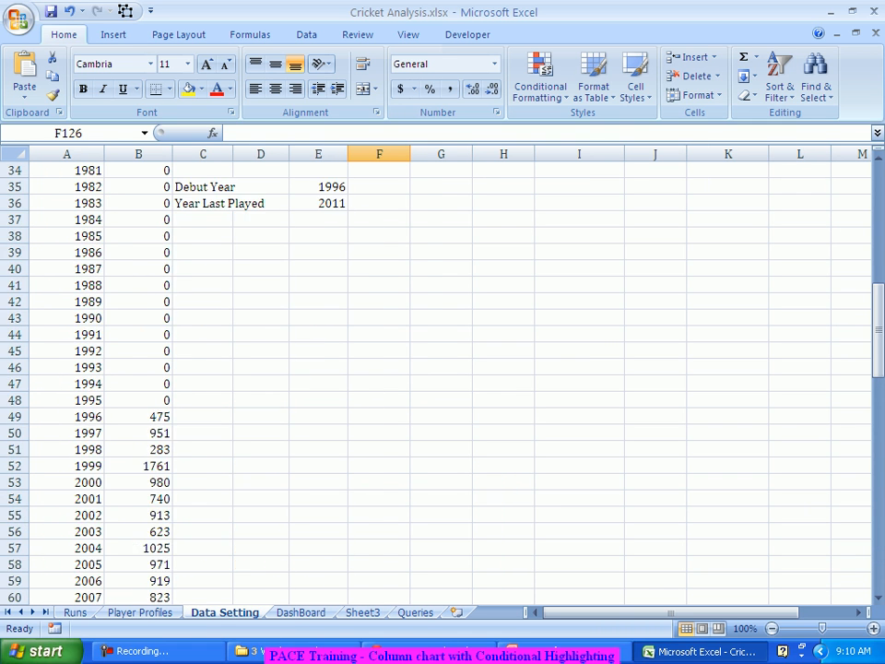
{"action": "scroll", "coordinate": [443, 369], "scroll_direction": "up", "scroll_amount": 5}
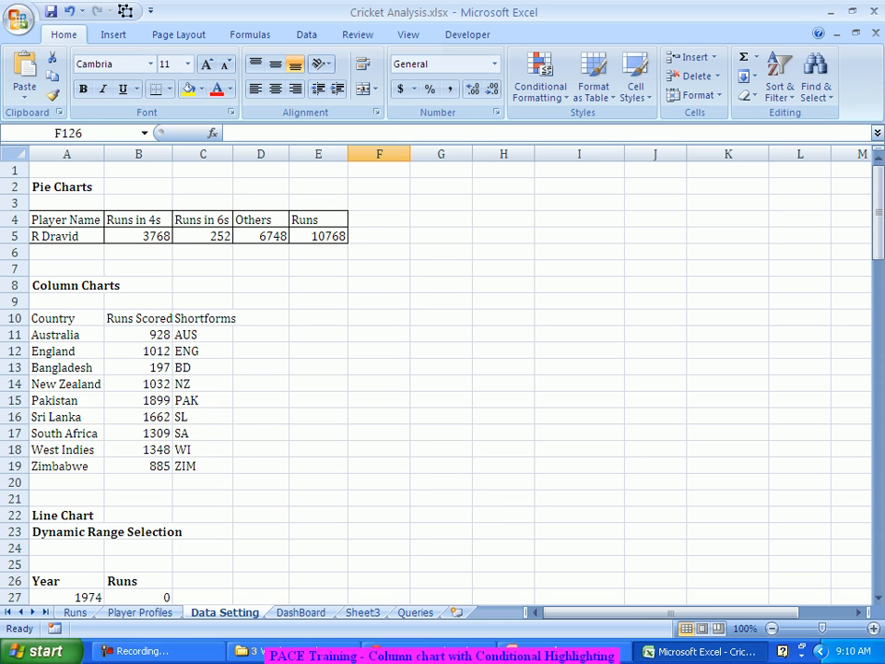
{"action": "left_click", "coordinate": [261, 318]}
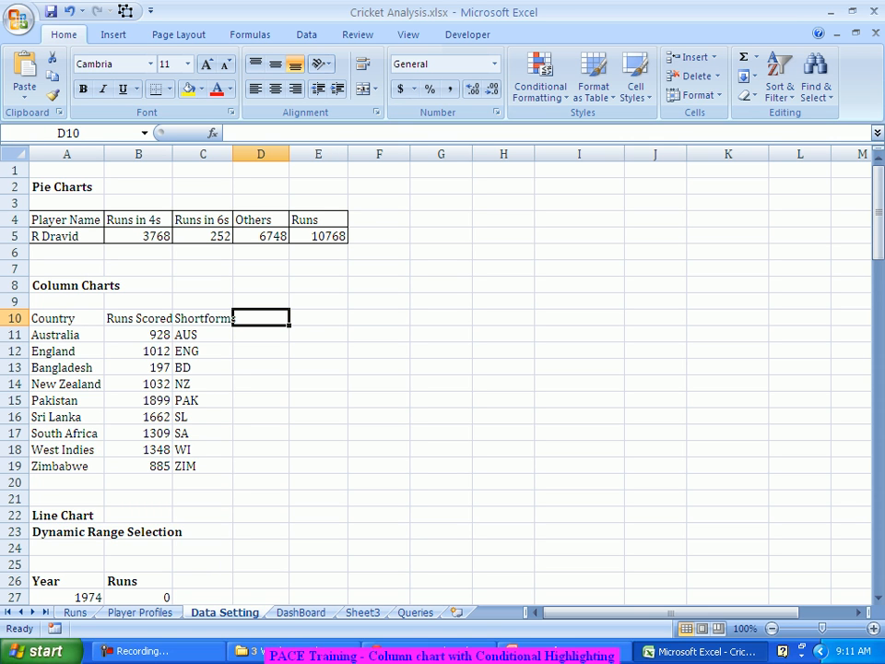
{"action": "type", "text": "Mo"}
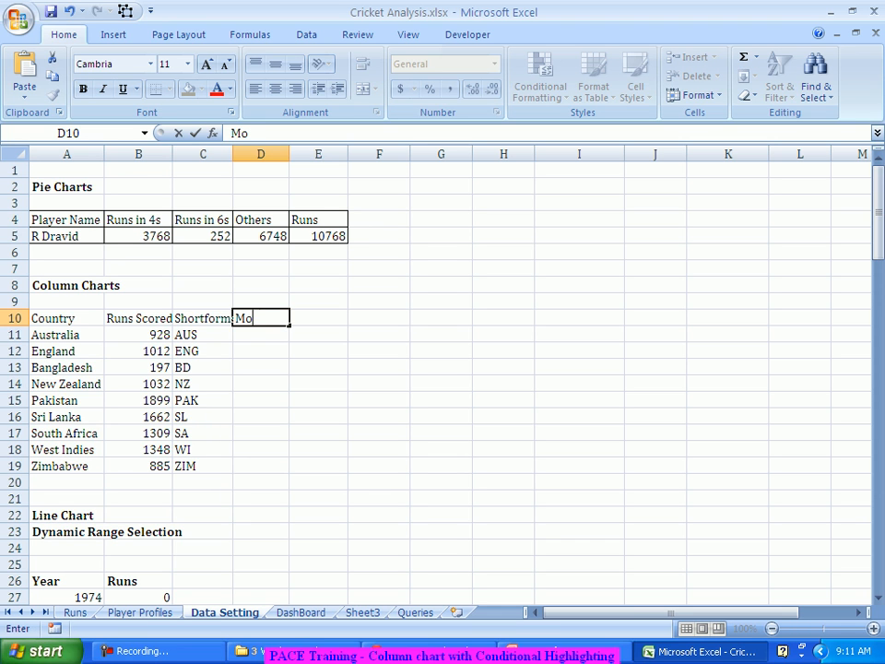
{"action": "type", "text": "d_"}
{"action": "key", "text": "BackSpace"}
{"action": "key", "text": "BackSpace"}
{"action": "key", "text": "BackSpace"}
{"action": "key", "text": "BackSpace"}
{"action": "type", "text": "Top 3 Runs"}
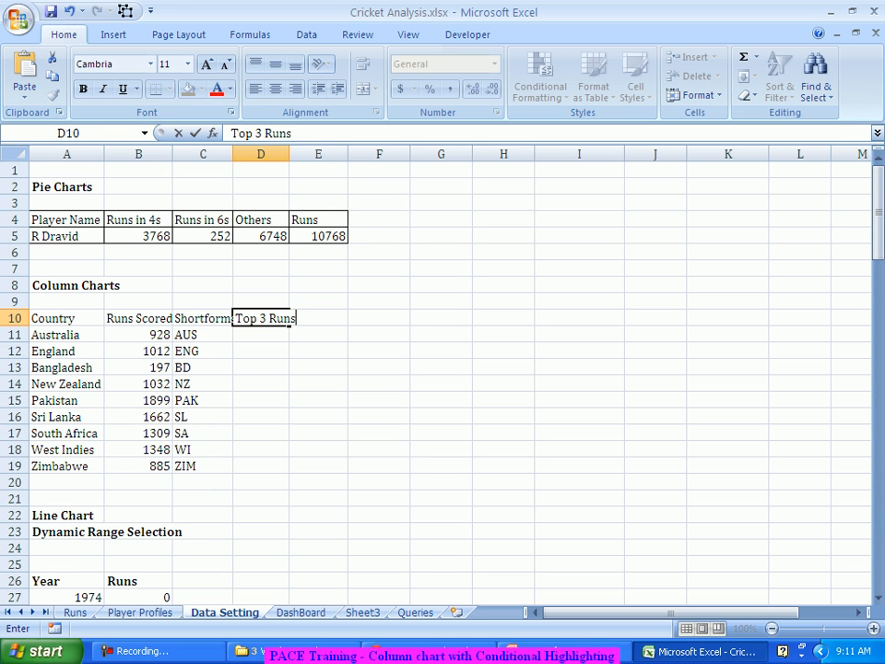
{"action": "key", "text": "ctrl+Return"}
{"action": "key", "text": "Return"}
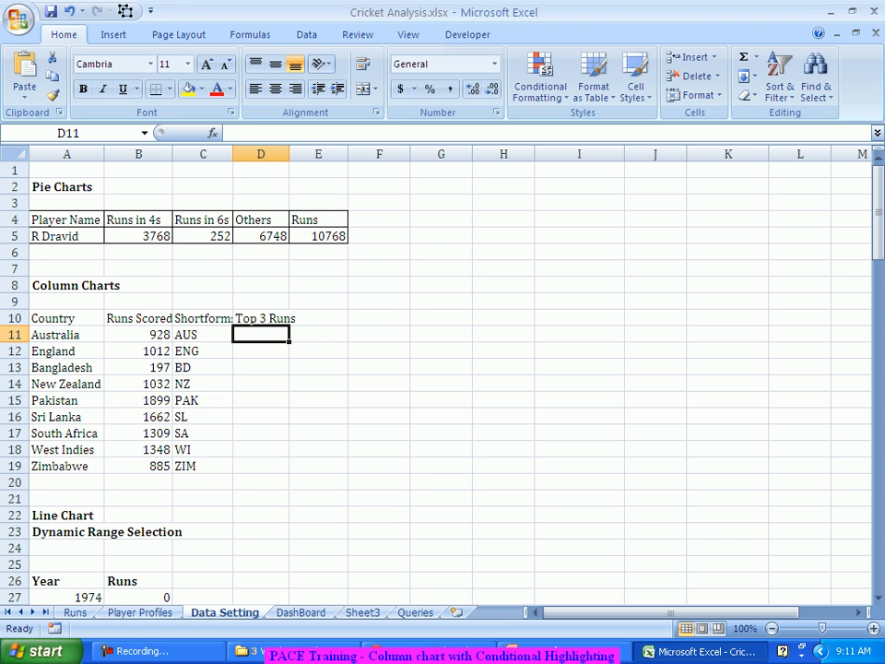
Start an IF formula in cell D11, the first cell under the Top 3 Runs header
{"action": "left_click", "coordinate": [139, 335]}
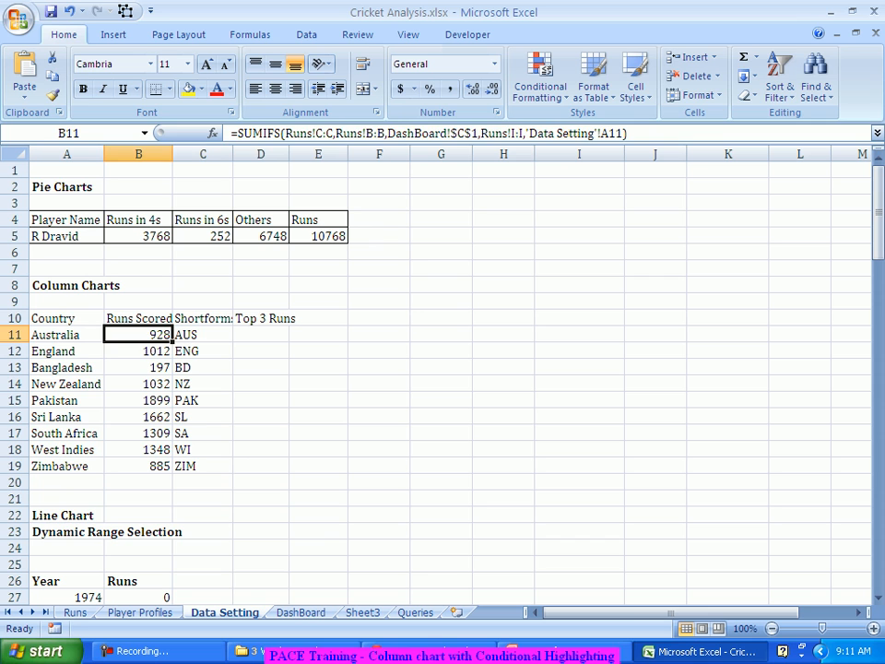
{"action": "left_click", "coordinate": [261, 335]}
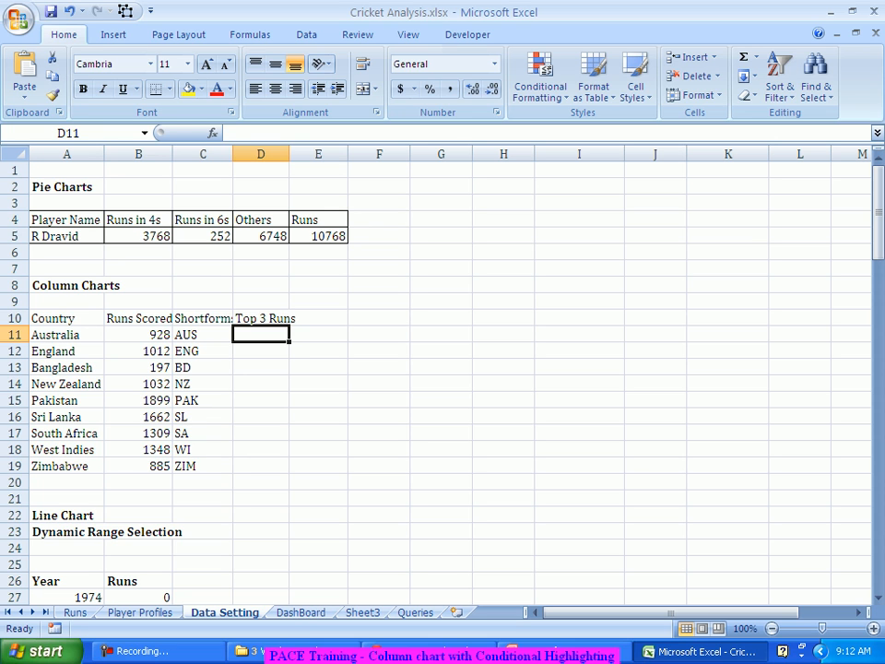
{"action": "type", "text": "=if"}
{"action": "key", "text": "Tab"}
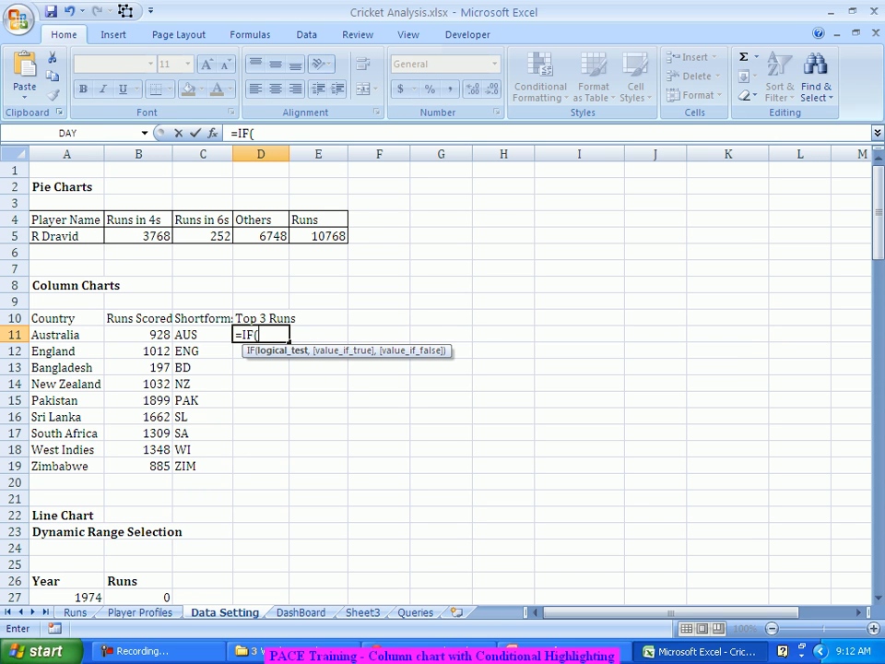
{"action": "left_click", "coordinate": [138, 334]}
{"action": "type", "text": ">="}
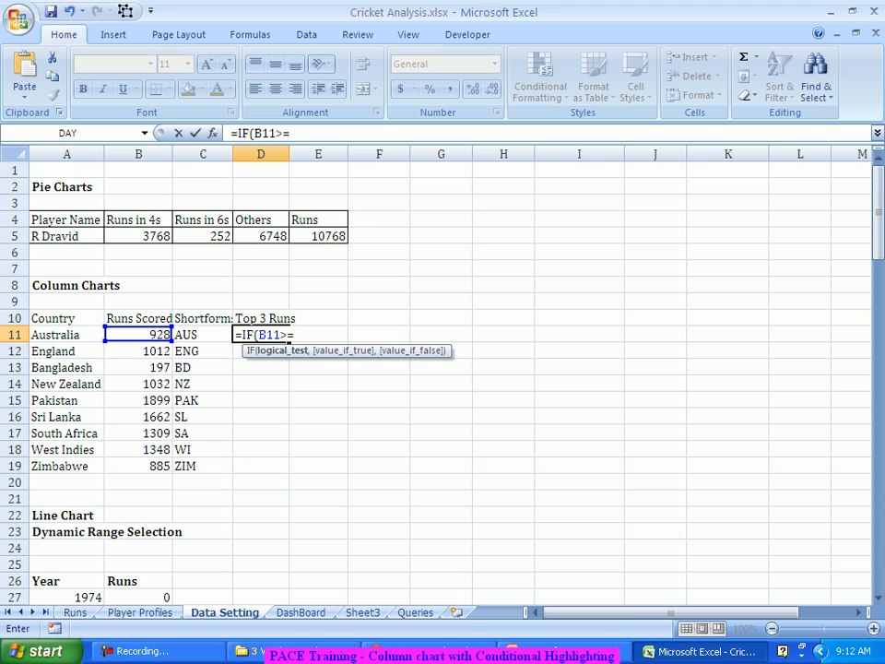
{"action": "type", "text": "Large"}
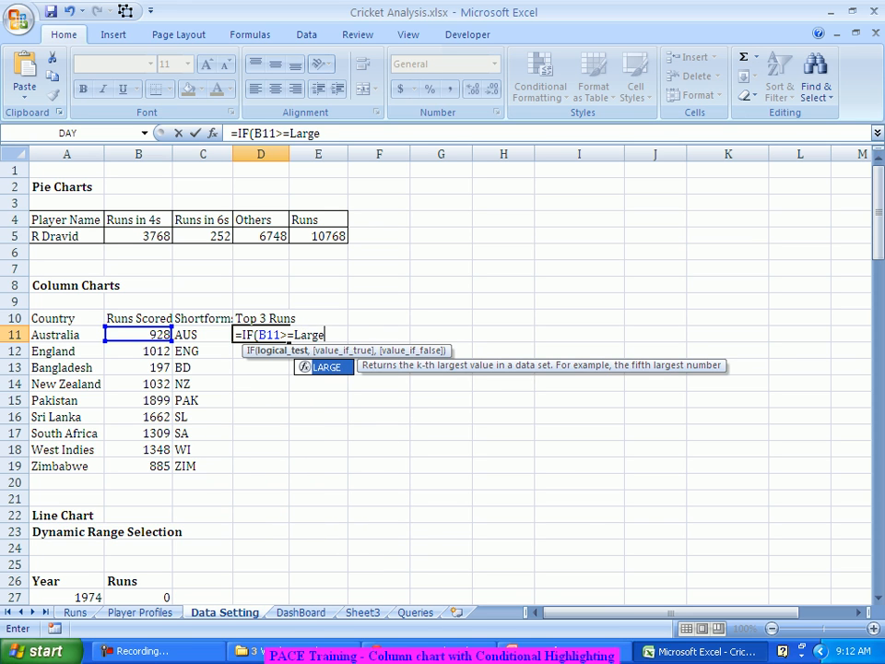
{"action": "key", "text": "Tab"}
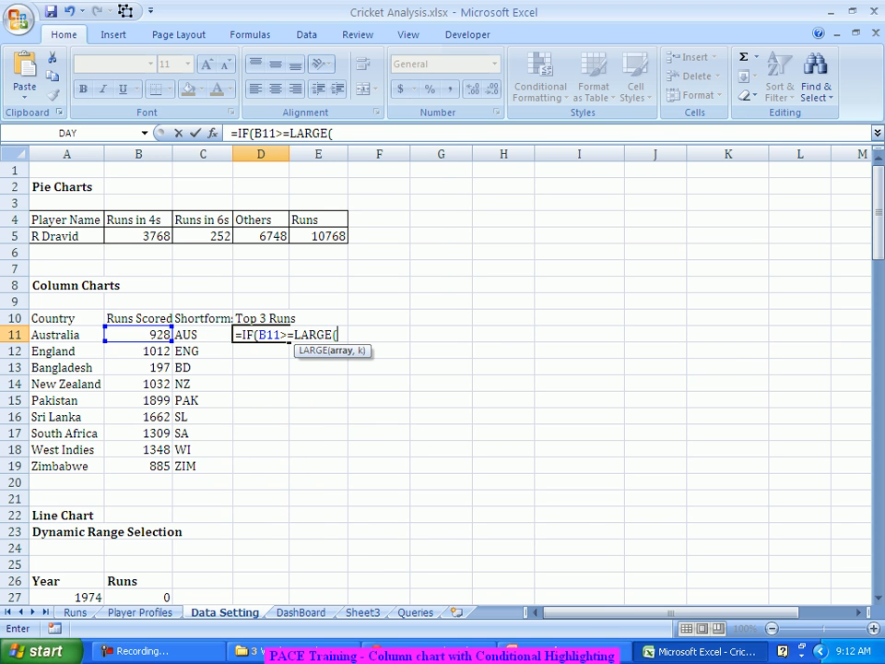
{"action": "left_click_drag", "start_coordinate": [138, 342], "coordinate": [138, 406]}
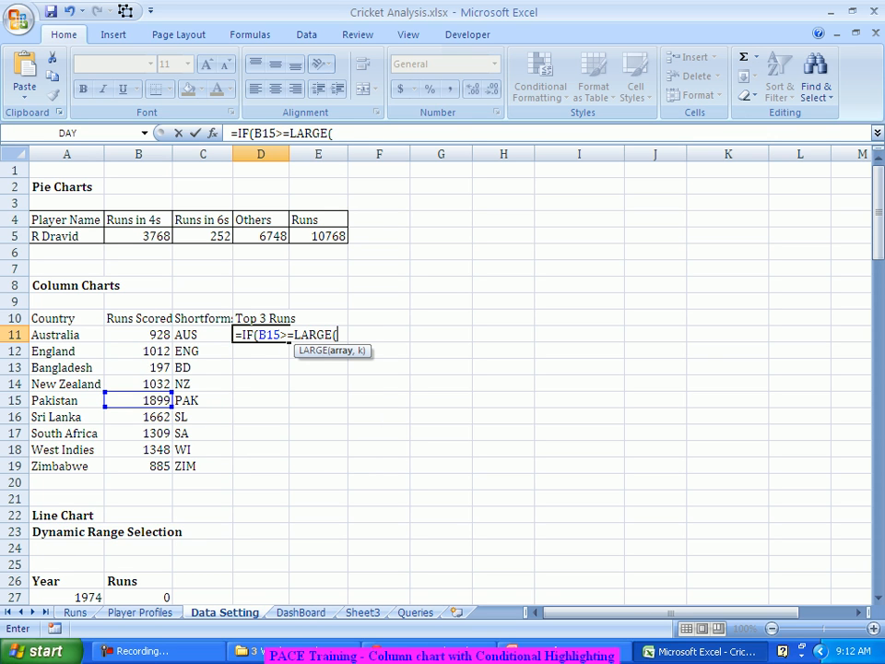
{"action": "left_click_drag", "start_coordinate": [138, 337], "coordinate": [157, 469]}
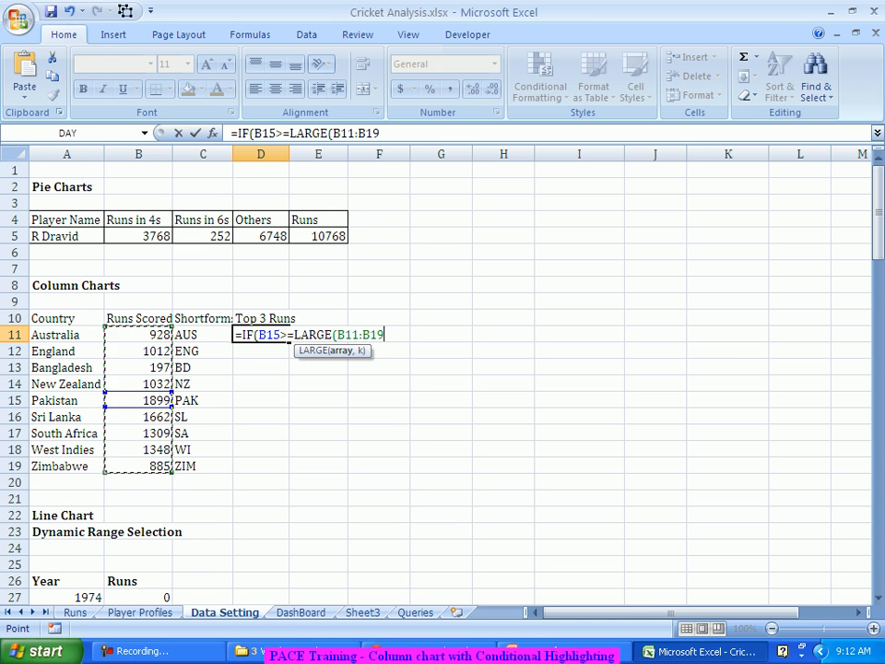
{"action": "left_click_drag", "start_coordinate": [267, 335], "coordinate": [281, 335]}
{"action": "key", "text": "Return"}
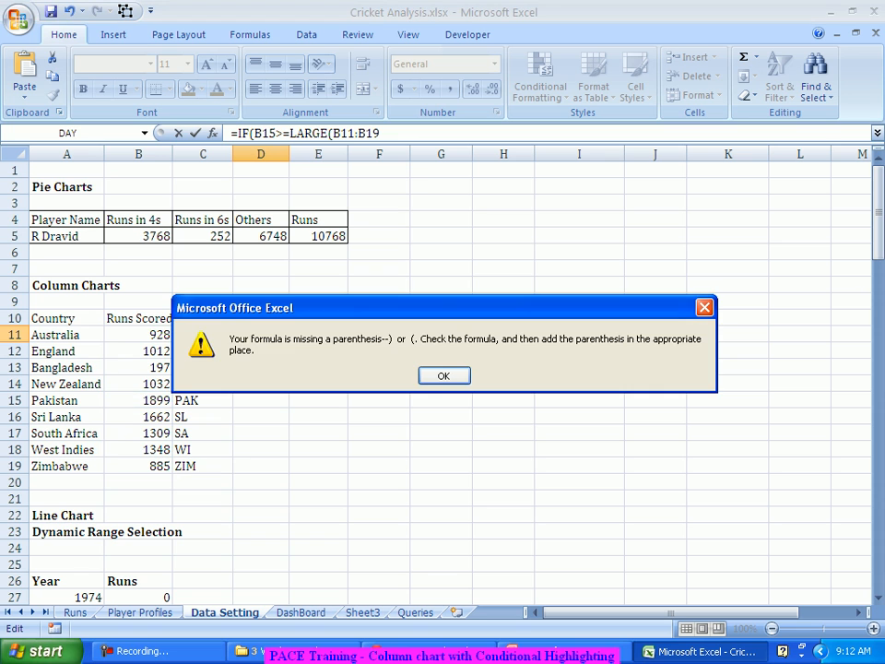
{"action": "key", "text": "Return"}
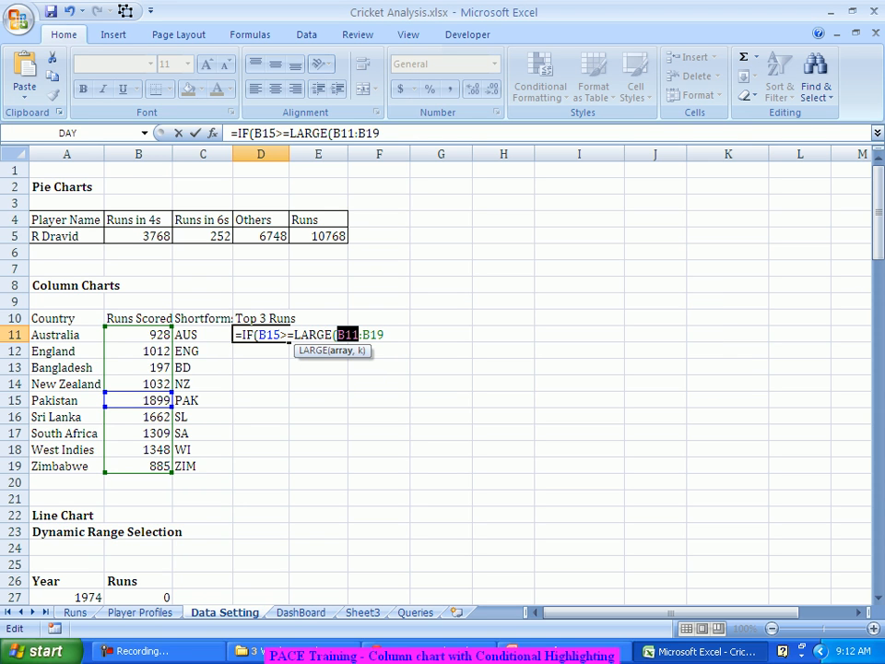
{"action": "key", "text": "Delete"}
{"action": "left_click_drag", "start_coordinate": [363, 335], "coordinate": [285, 337]}
{"action": "key", "text": "shift+Left"}
{"action": "key", "text": "shift+Left"}
{"action": "key", "text": "shift+Left"}
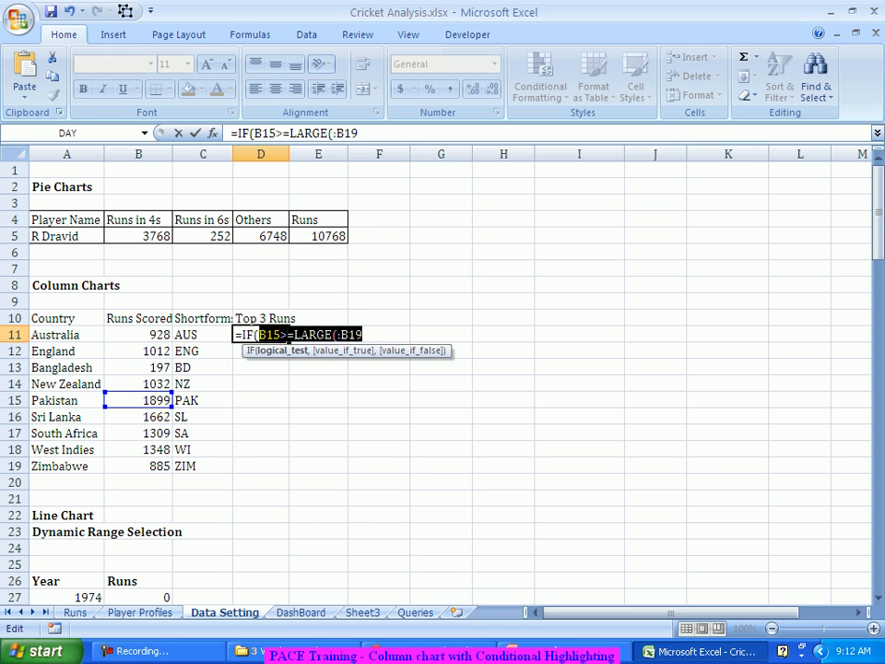
Complete the formula in cell D11 as =IF(B11>=LARGE($B$11:$B$19,3),B11,0)
{"action": "left_click", "coordinate": [138, 335]}
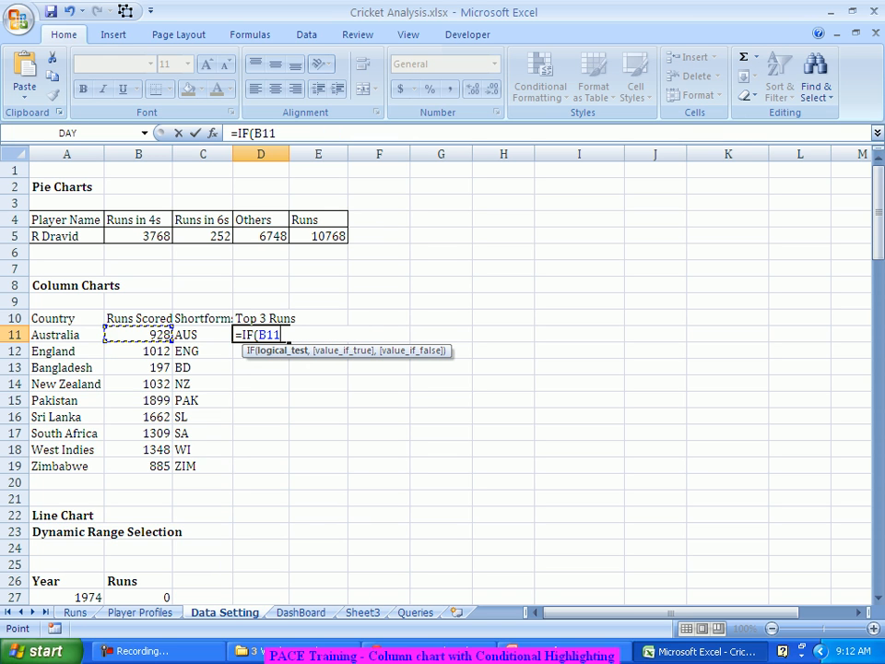
{"action": "type", "text": ">=Large"}
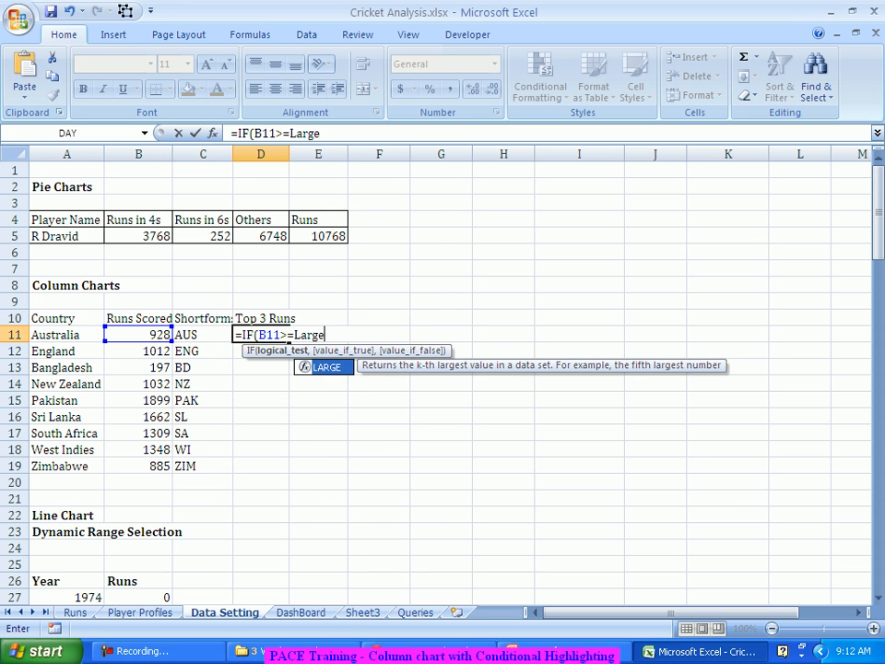
{"action": "key", "text": "Tab"}
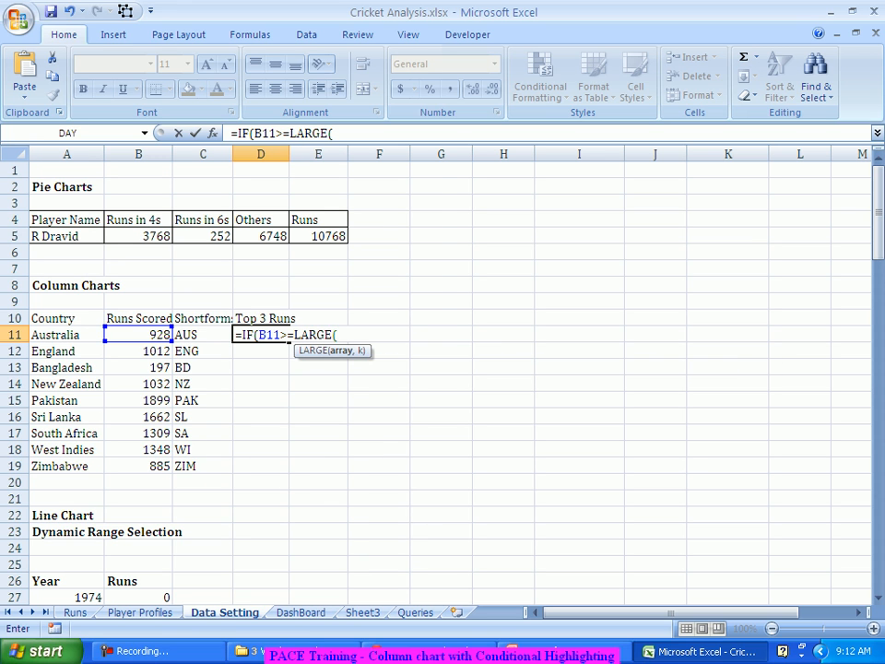
{"action": "left_click_drag", "start_coordinate": [138, 334], "coordinate": [158, 465]}
{"action": "key", "text": "F4"}
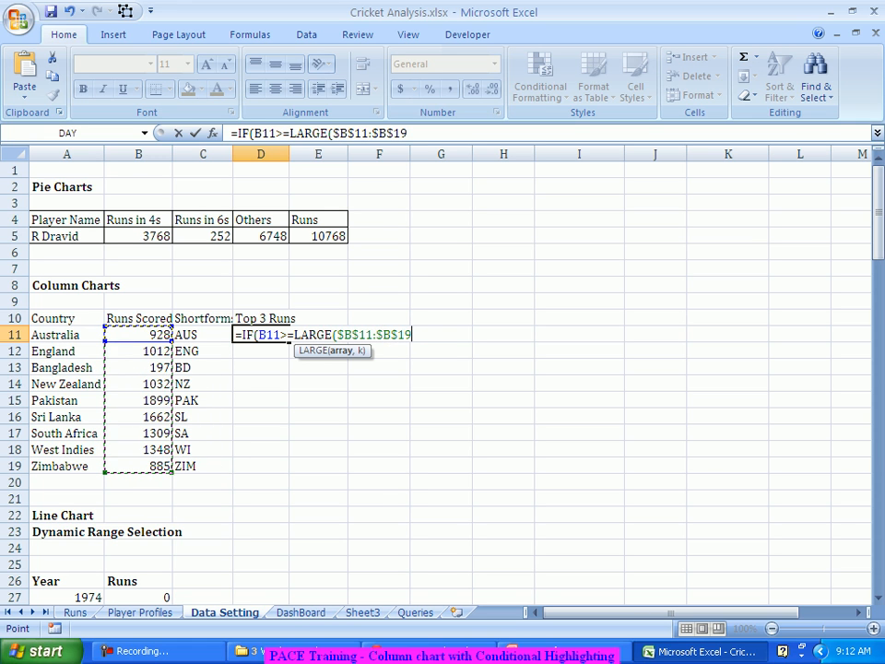
{"action": "type", "text": ",3)"}
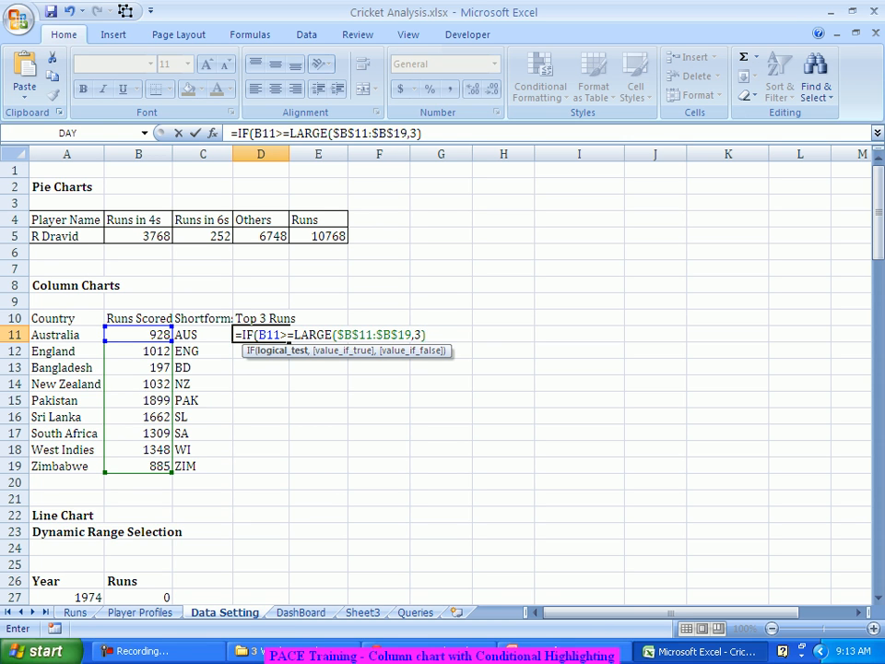
{"action": "type", "text": ","}
{"action": "left_click", "coordinate": [138, 335]}
{"action": "type", "text": ","}
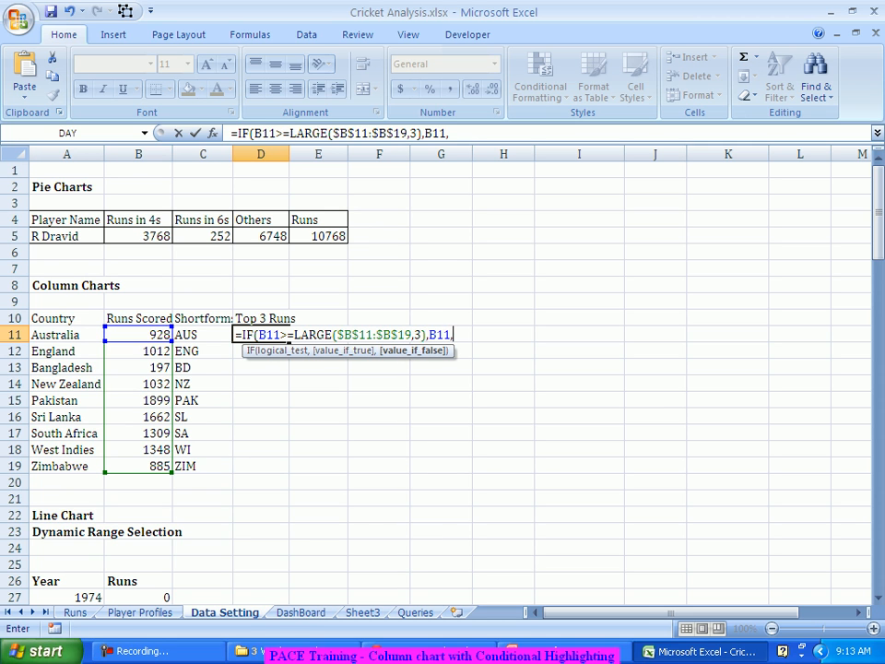
{"action": "type", "text": "0)"}
{"action": "key", "text": "Return"}
Fill the formula from D11 down to D19 and inspect the copied Top 3 Runs cells
{"action": "left_click", "coordinate": [261, 335]}
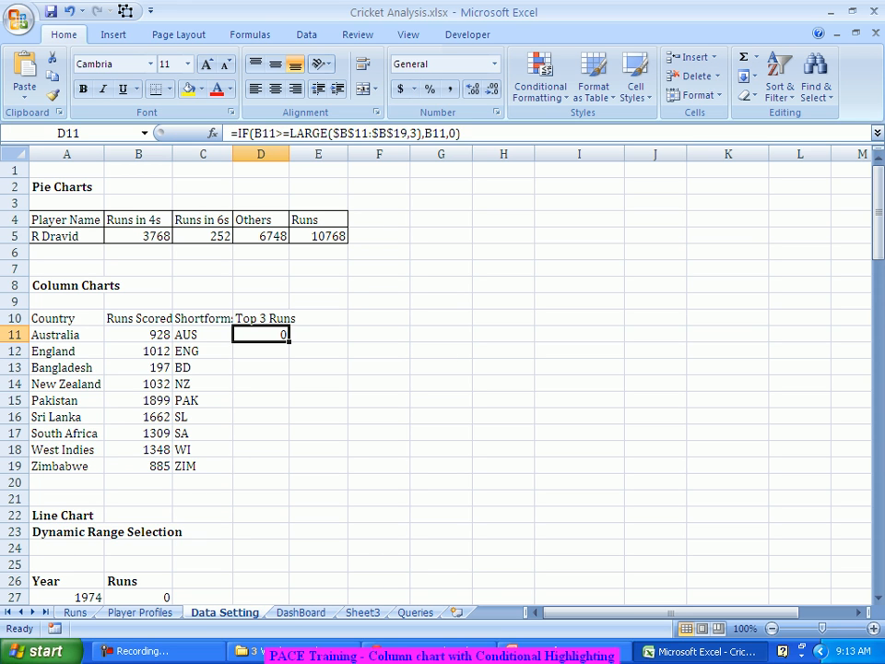
{"action": "left_click_drag", "start_coordinate": [289, 342], "coordinate": [288, 470]}
{"action": "left_click", "coordinate": [319, 351]}
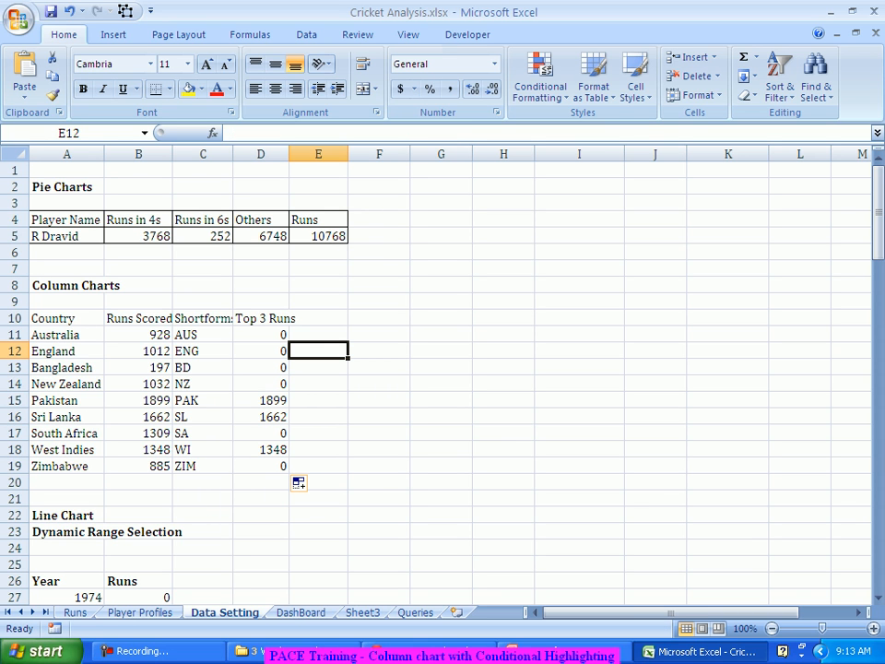
{"action": "left_click", "coordinate": [261, 401]}
{"action": "left_click", "coordinate": [261, 417]}
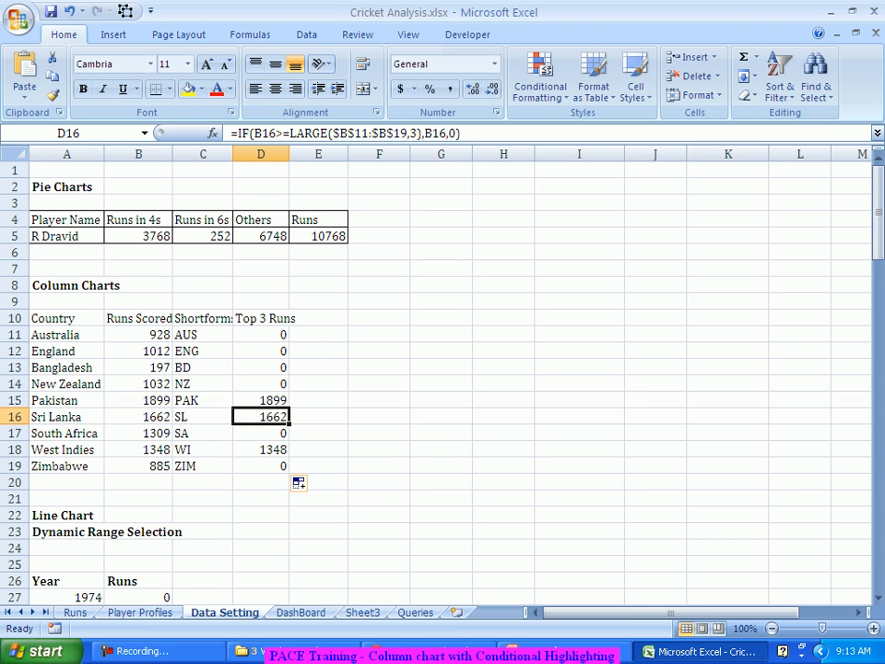
{"action": "left_click", "coordinate": [261, 450]}
{"action": "left_click", "coordinate": [318, 417]}
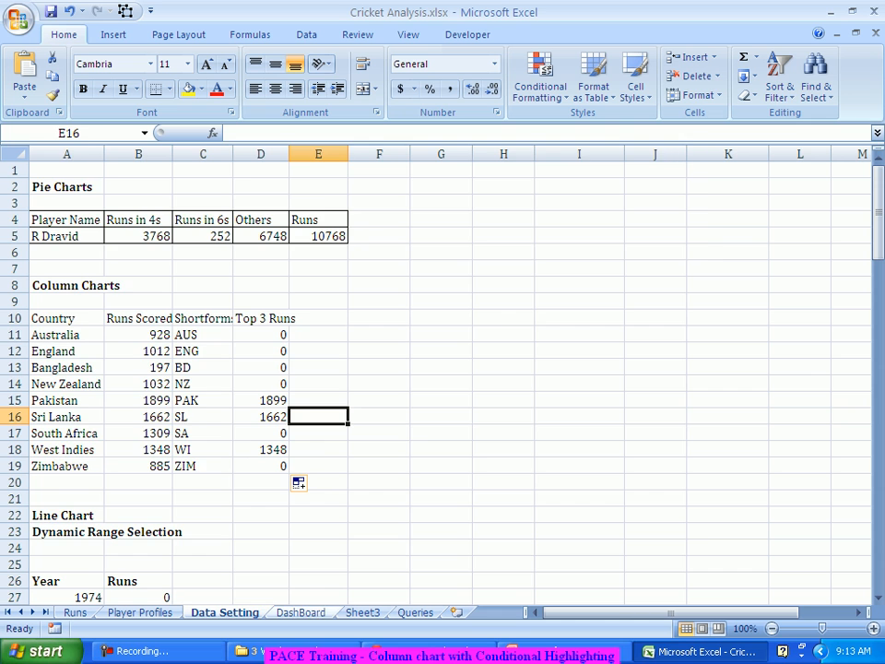
Add a new data series to the DashBoard sheet's Countrywise Runs chart, with its name taken from 'Data Setting'!$D$10
{"action": "key", "text": "ctrl+Page_Down"}
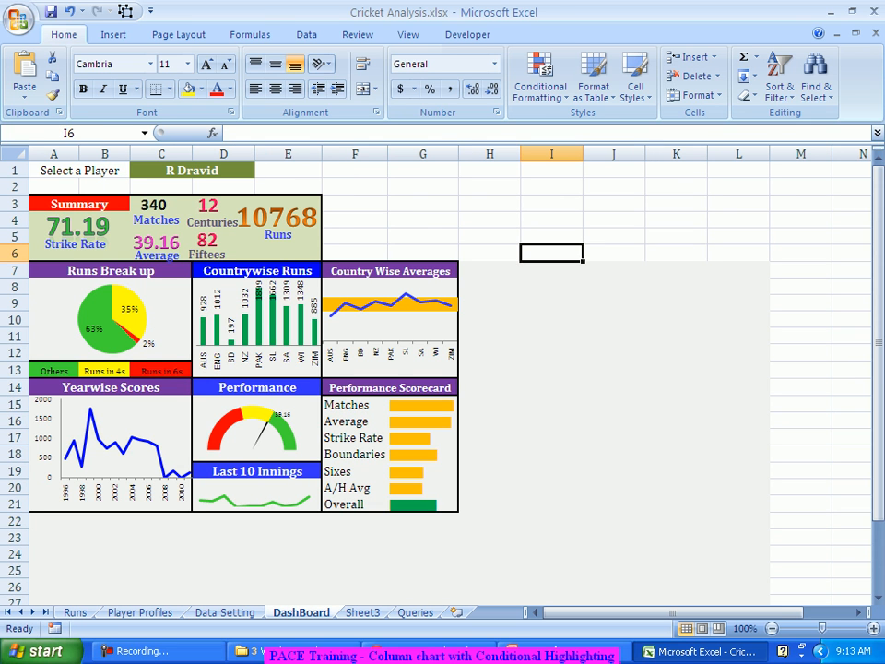
{"action": "left_click", "coordinate": [304, 379]}
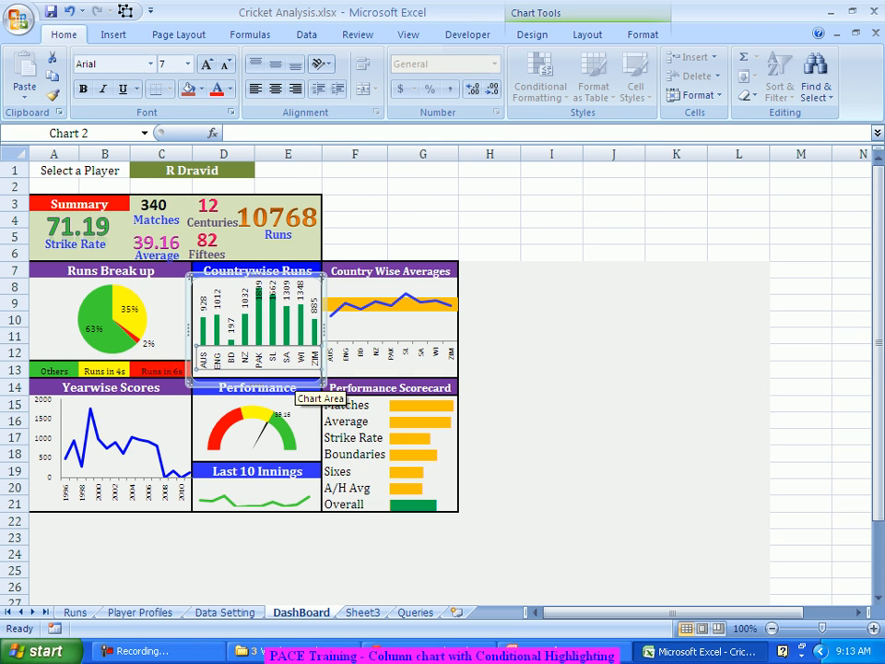
{"action": "right_click", "coordinate": [300, 378]}
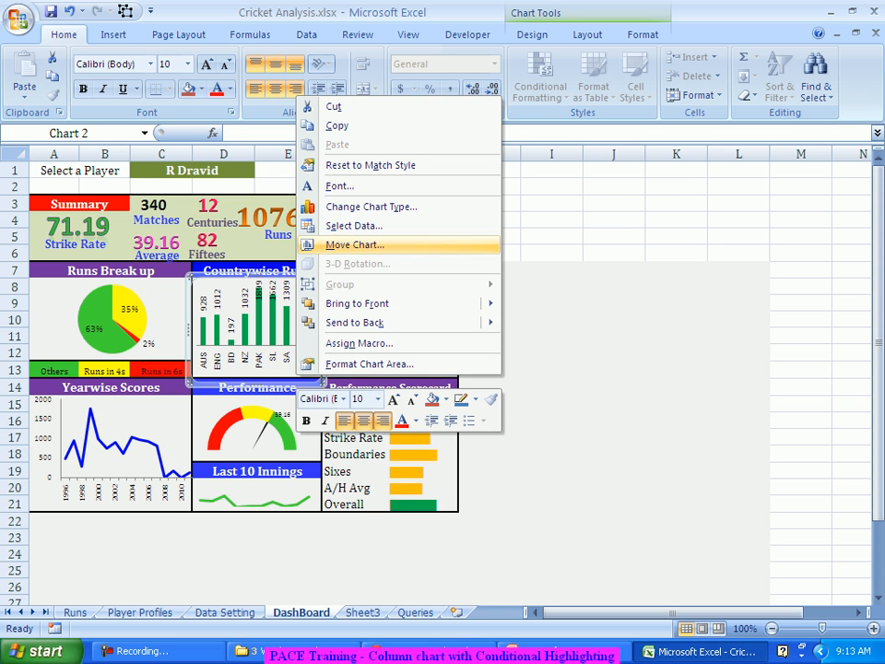
{"action": "left_click", "coordinate": [354, 225]}
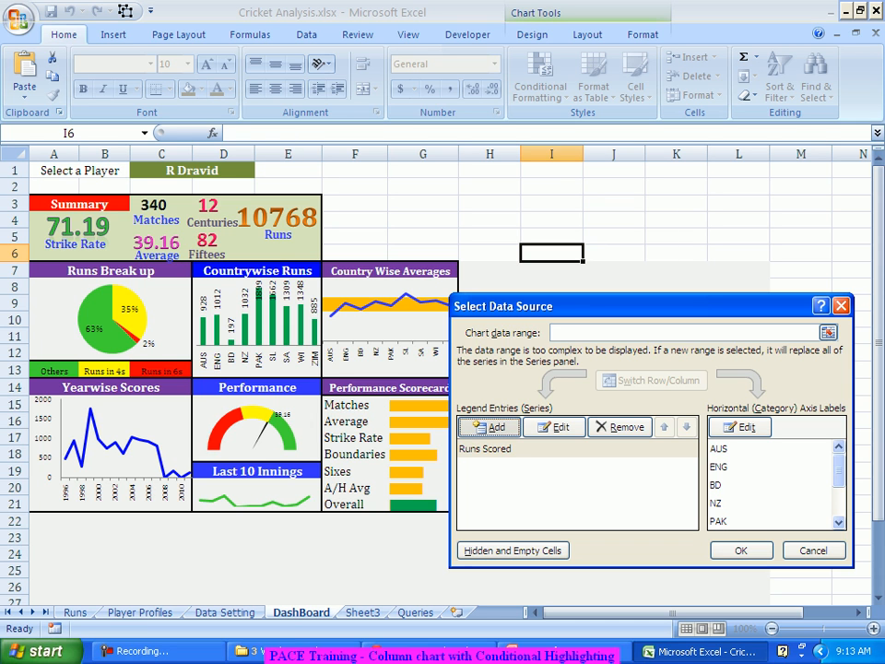
{"action": "left_click", "coordinate": [490, 427]}
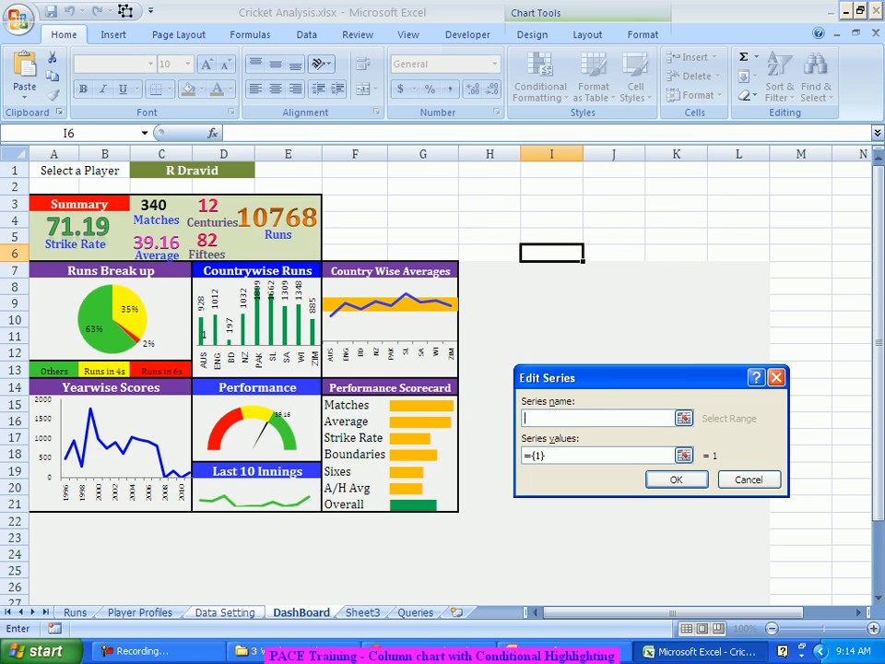
{"action": "left_click", "coordinate": [225, 613]}
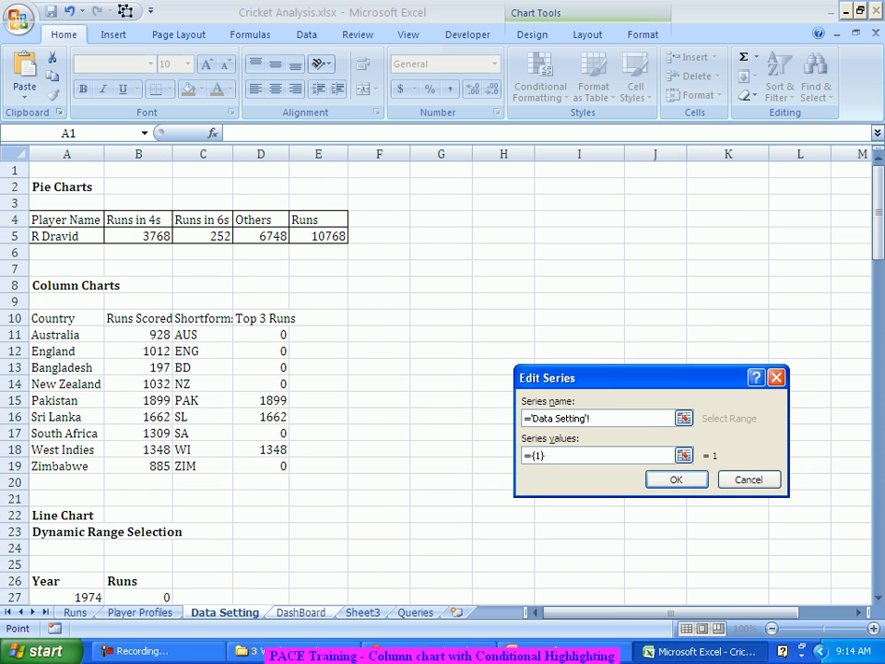
{"action": "left_click", "coordinate": [261, 318]}
Set the new series' values to 'Data Setting'!$D$11:$D$19 and apply the chart's data source changes
{"action": "left_click", "coordinate": [684, 456]}
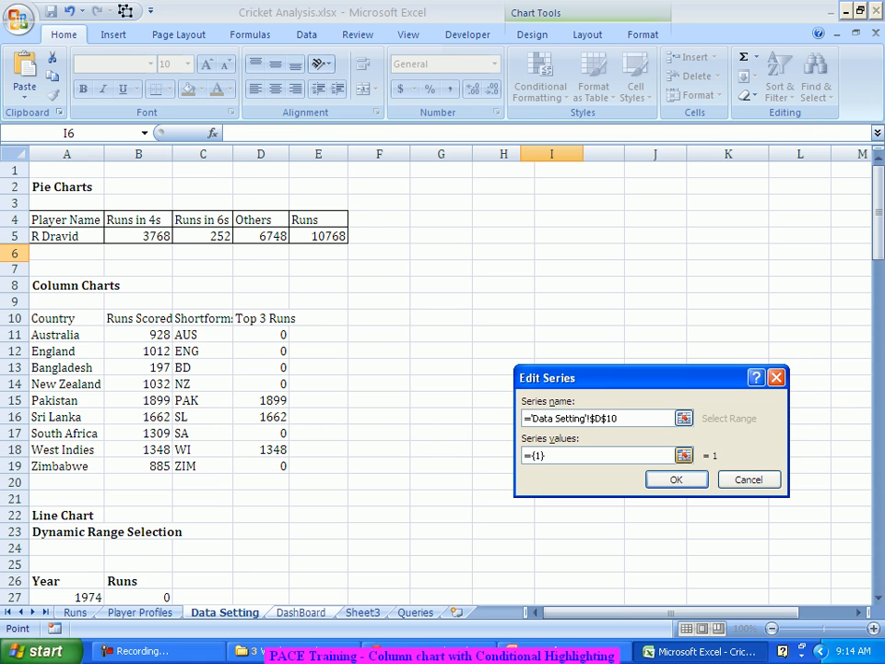
{"action": "key", "text": "Tab"}
{"action": "key", "text": "Delete"}
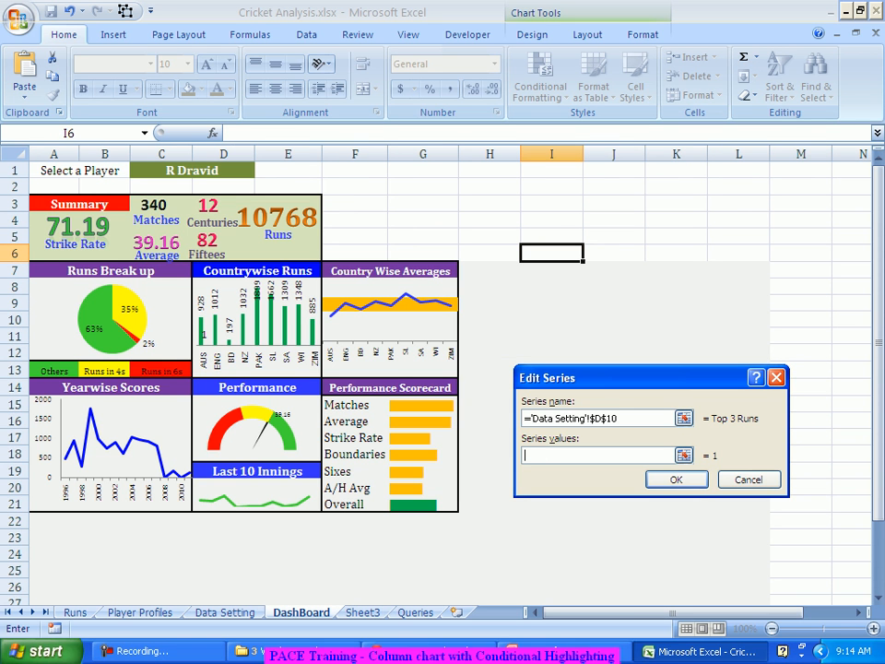
{"action": "left_click", "coordinate": [225, 612]}
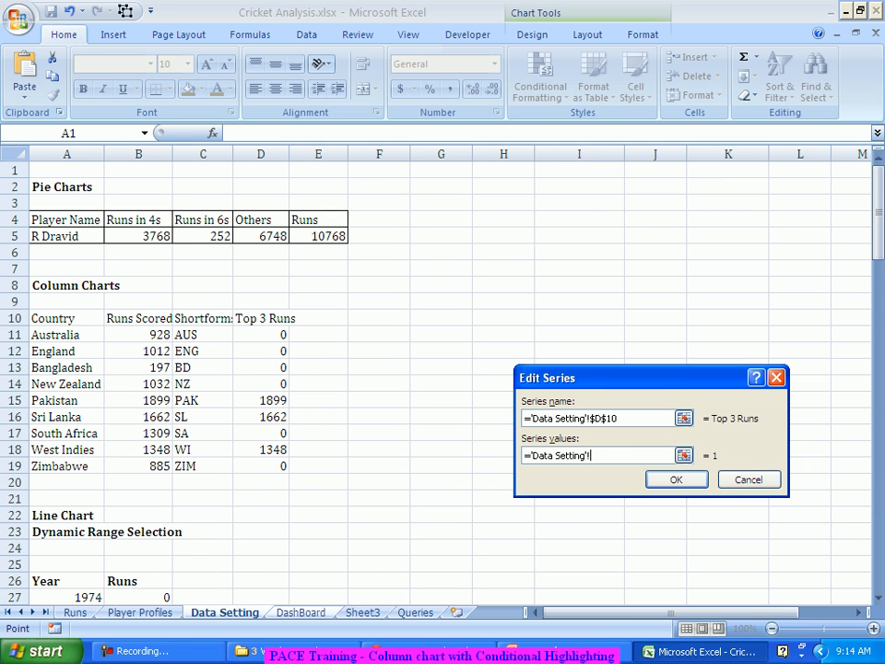
{"action": "left_click_drag", "start_coordinate": [261, 335], "coordinate": [272, 467]}
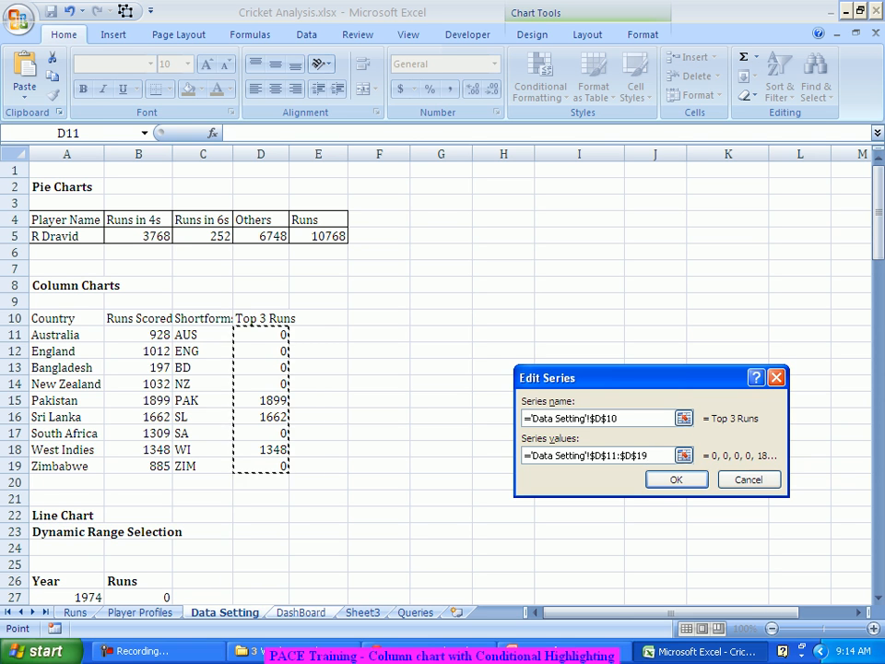
{"action": "key", "text": "Return"}
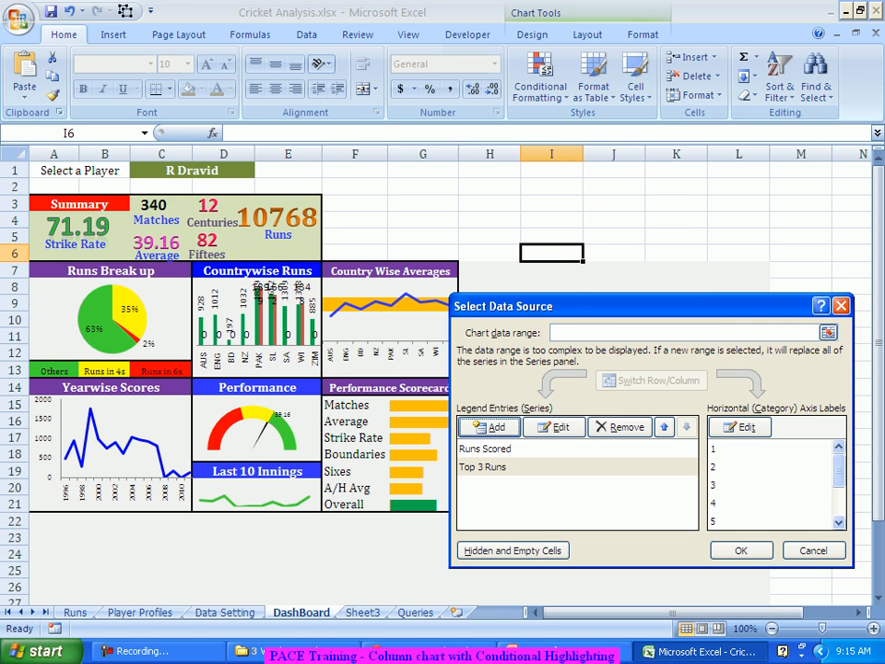
{"action": "left_click", "coordinate": [741, 551]}
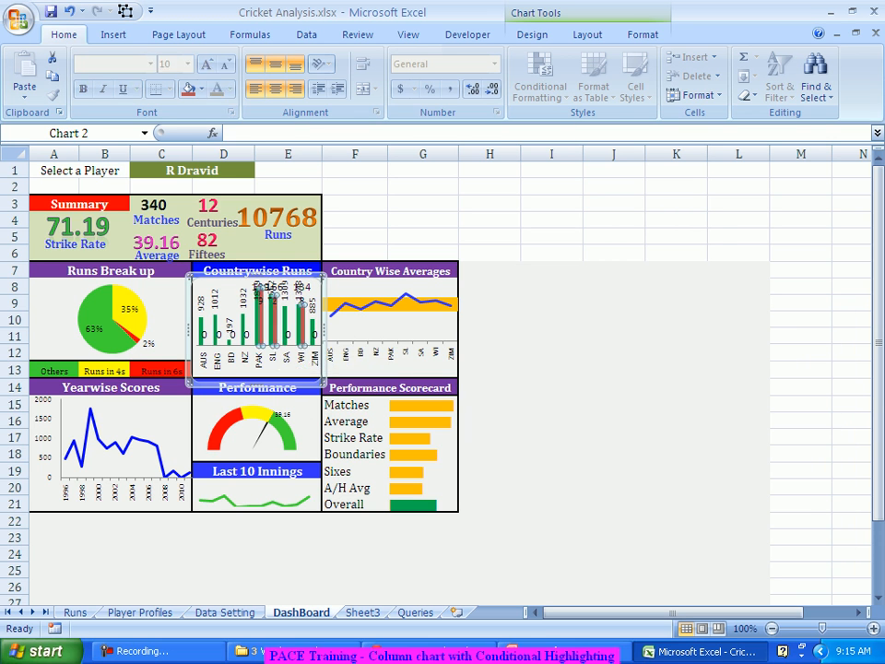
Plot the Top 3 Runs series of the Countrywise Runs chart on the secondary axis and delete the secondary vertical axis
{"action": "left_click", "coordinate": [273, 334]}
{"action": "right_click", "coordinate": [278, 326]}
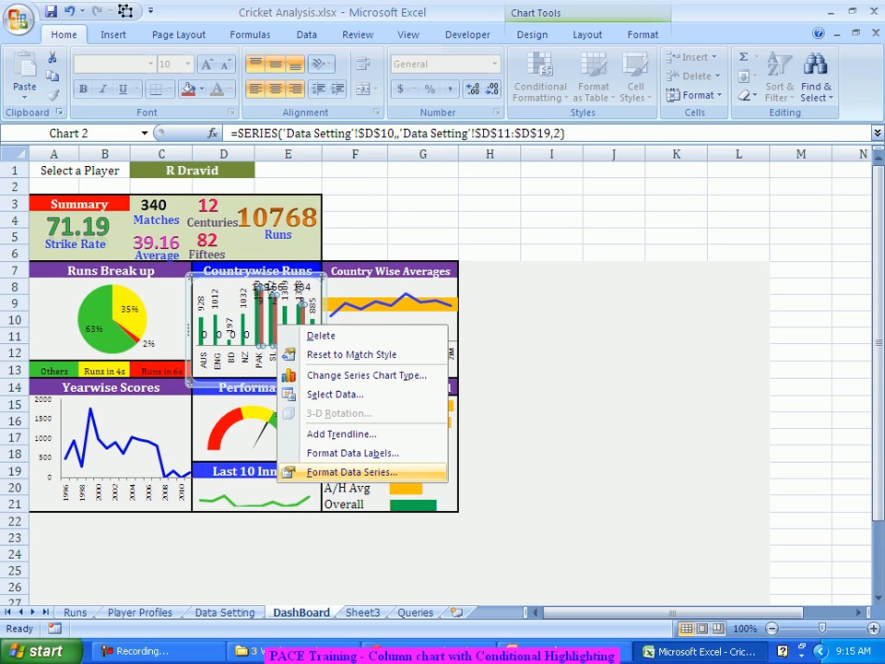
{"action": "left_click", "coordinate": [351, 472]}
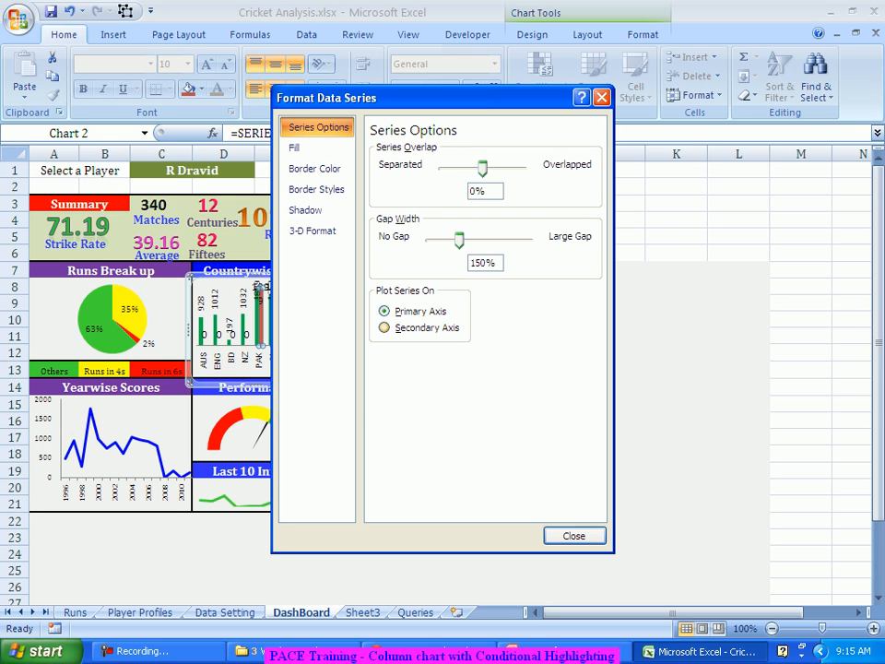
{"action": "left_click", "coordinate": [385, 327]}
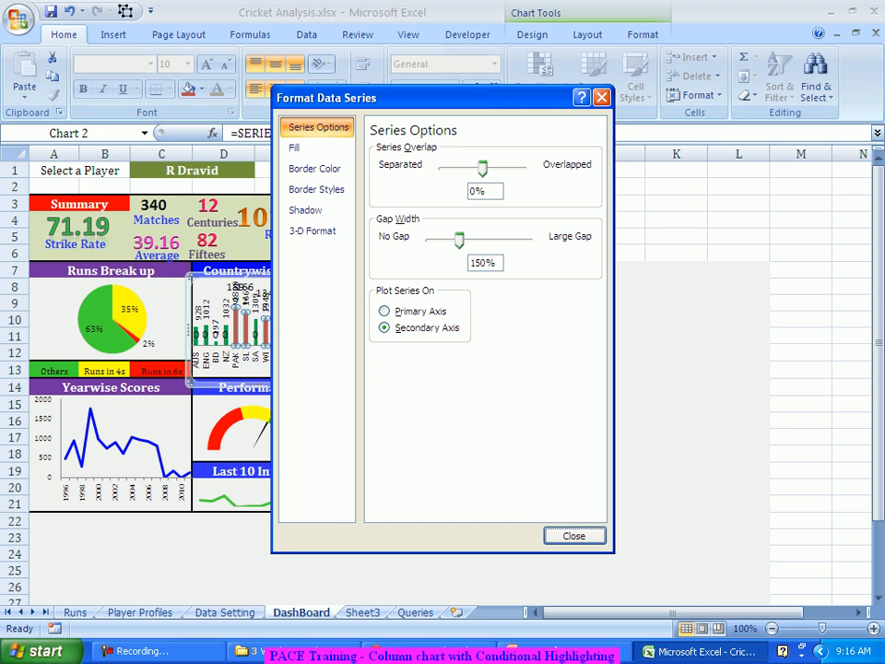
{"action": "left_click", "coordinate": [575, 536]}
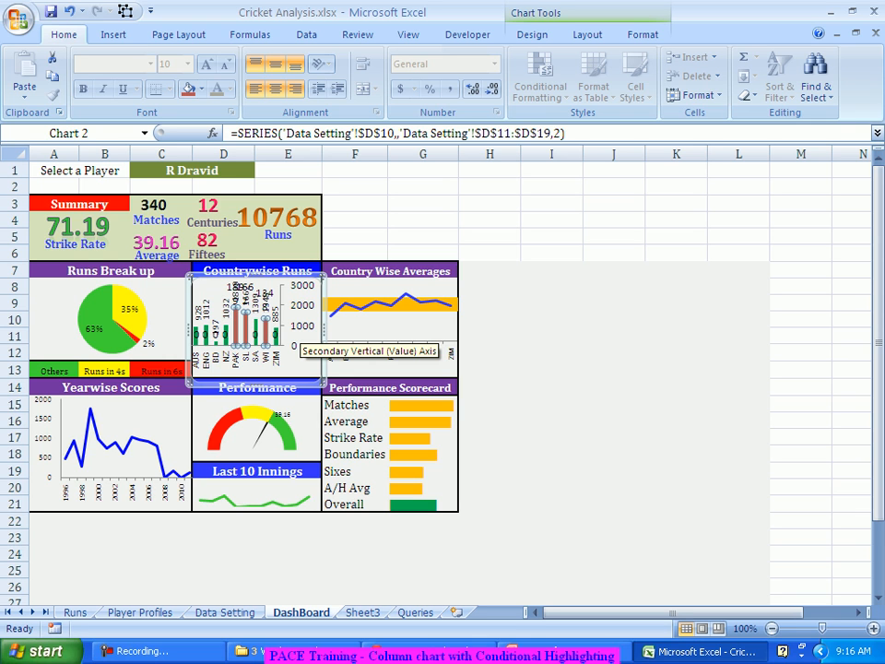
{"action": "left_click", "coordinate": [297, 334]}
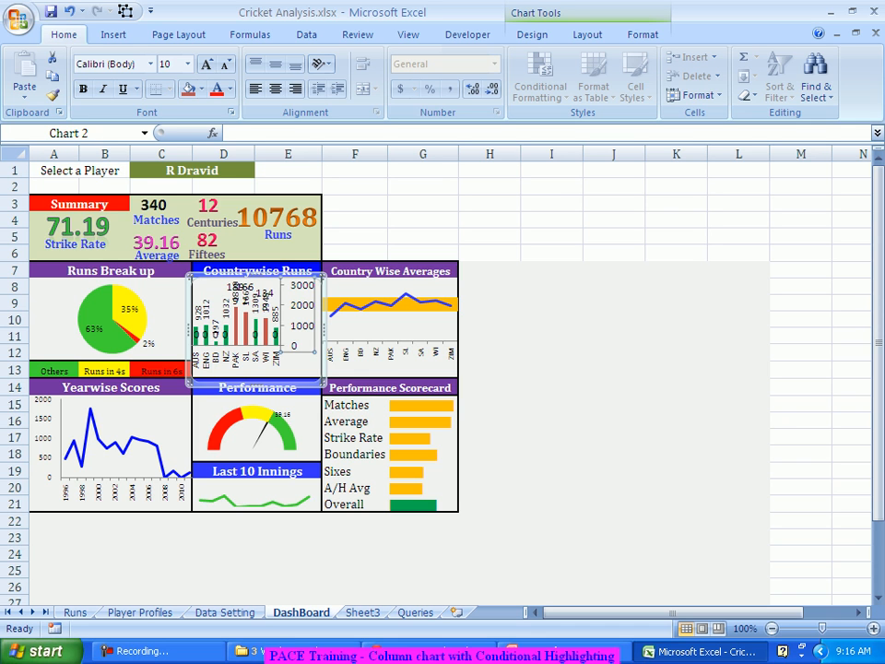
{"action": "key", "text": "Delete"}
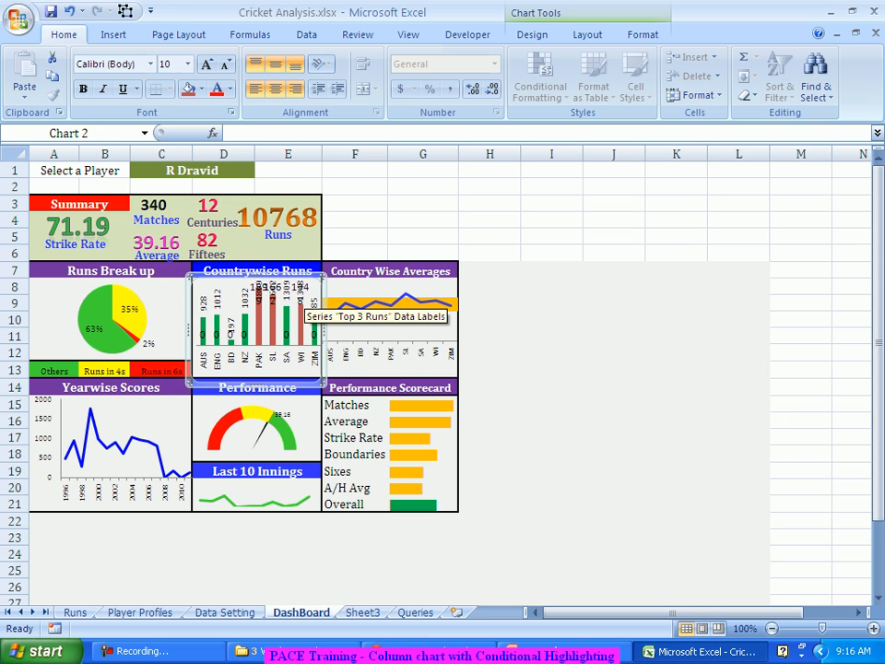
Turn off the data labels of the Top 3 Runs series in the Countrywise Runs chart
{"action": "left_click", "coordinate": [300, 334]}
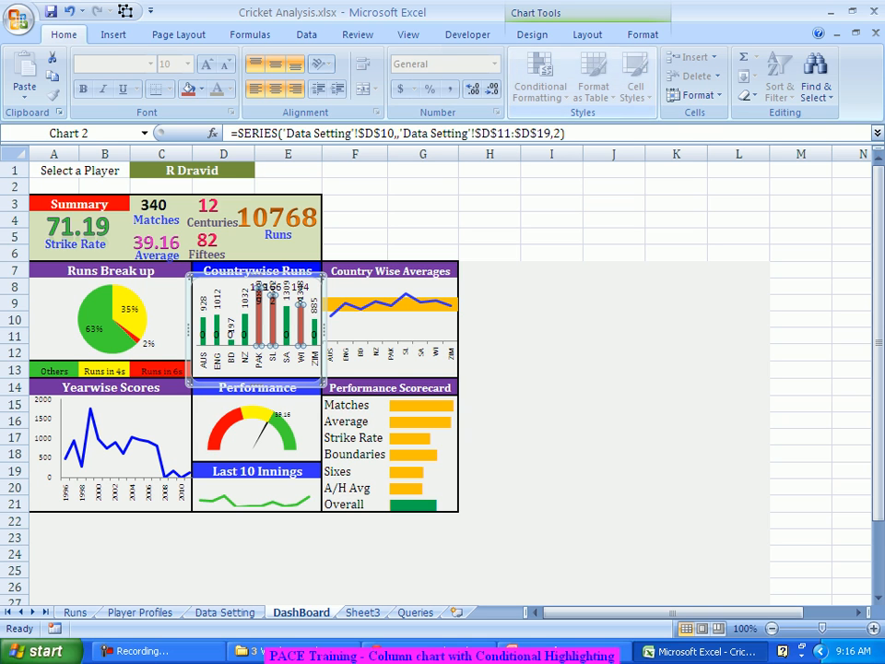
{"action": "left_click", "coordinate": [588, 34]}
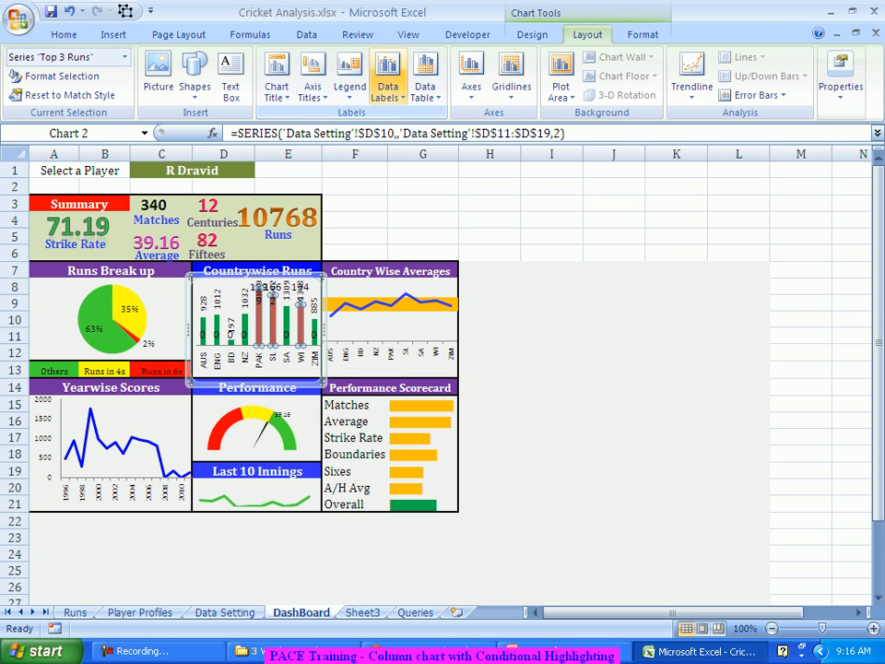
{"action": "left_click", "coordinate": [387, 87]}
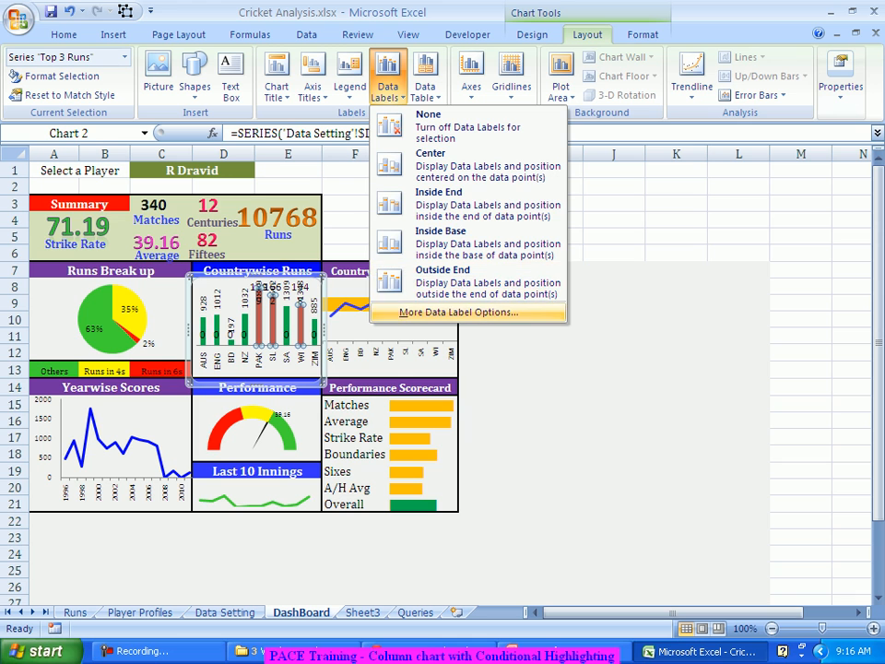
{"action": "left_click", "coordinate": [429, 125]}
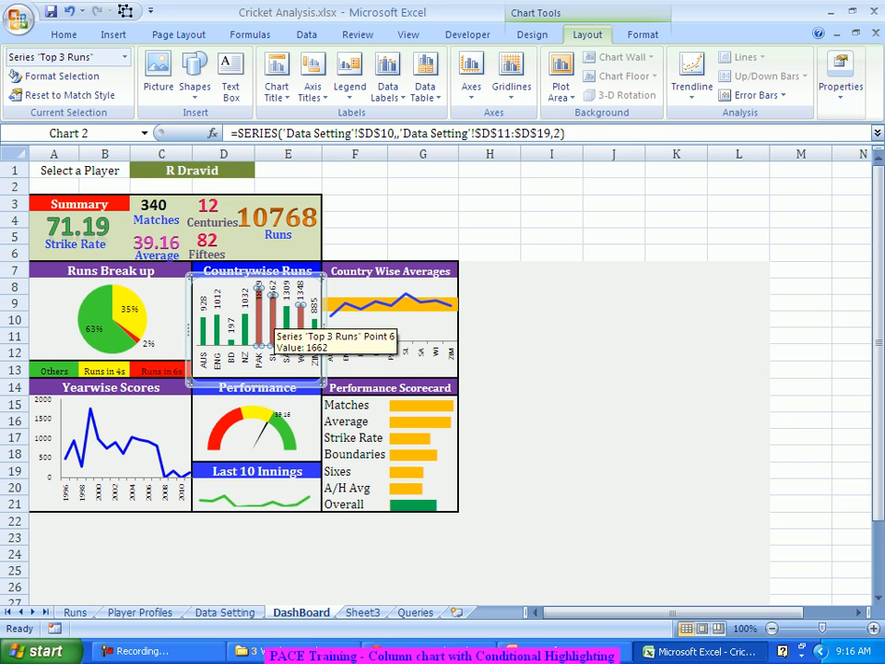
Give the Top 3 Runs columns a solid red fill from the standard colors and deselect the chart
{"action": "right_click", "coordinate": [273, 324]}
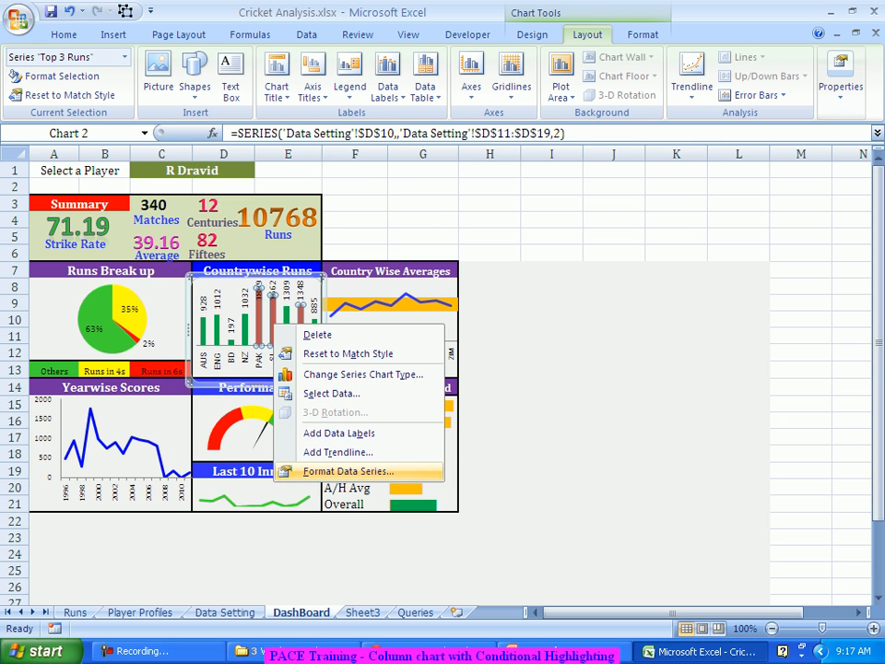
{"action": "left_click", "coordinate": [348, 471]}
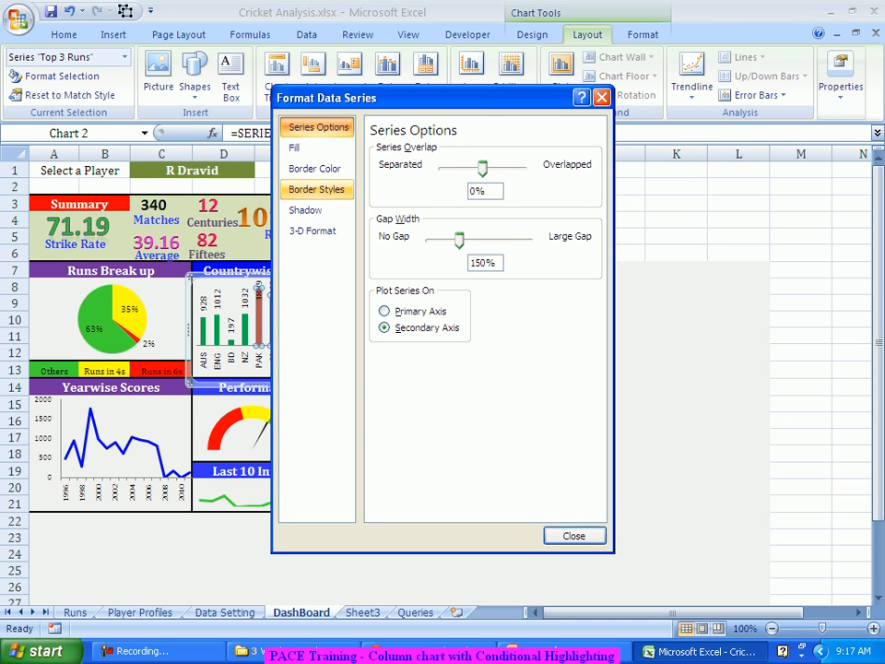
{"action": "left_click", "coordinate": [304, 147]}
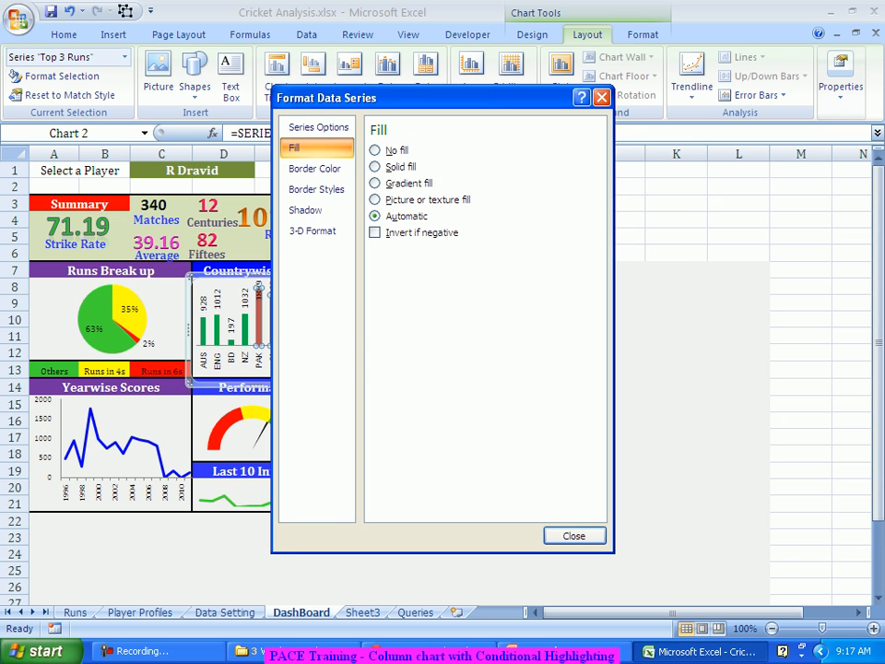
{"action": "left_click", "coordinate": [396, 167]}
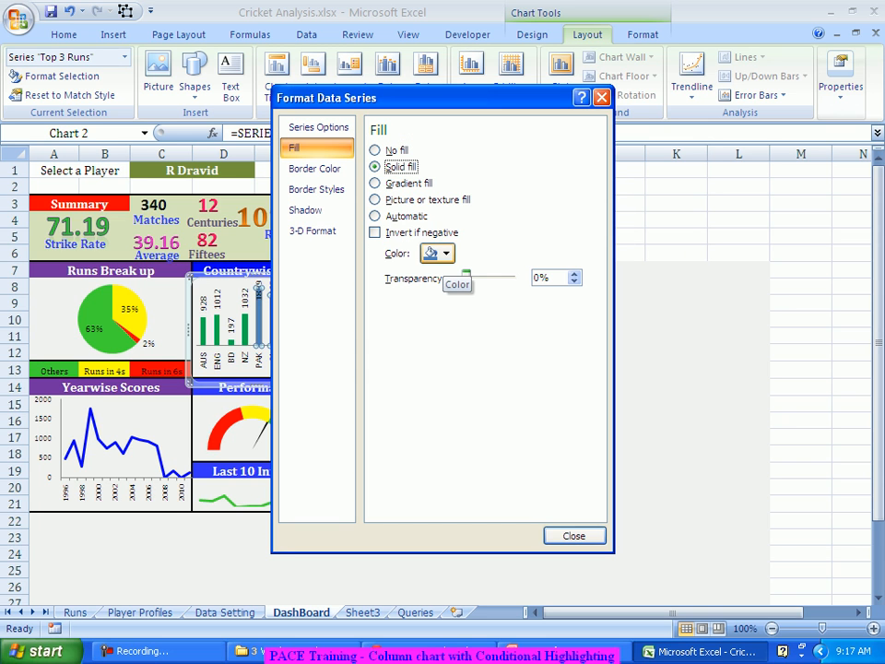
{"action": "left_click", "coordinate": [445, 254]}
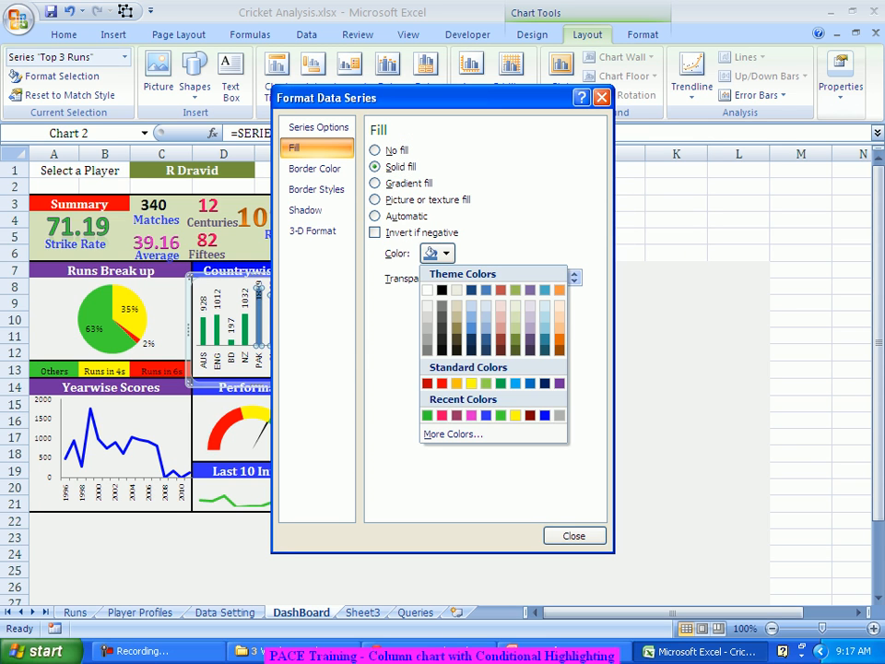
{"action": "left_click", "coordinate": [441, 383]}
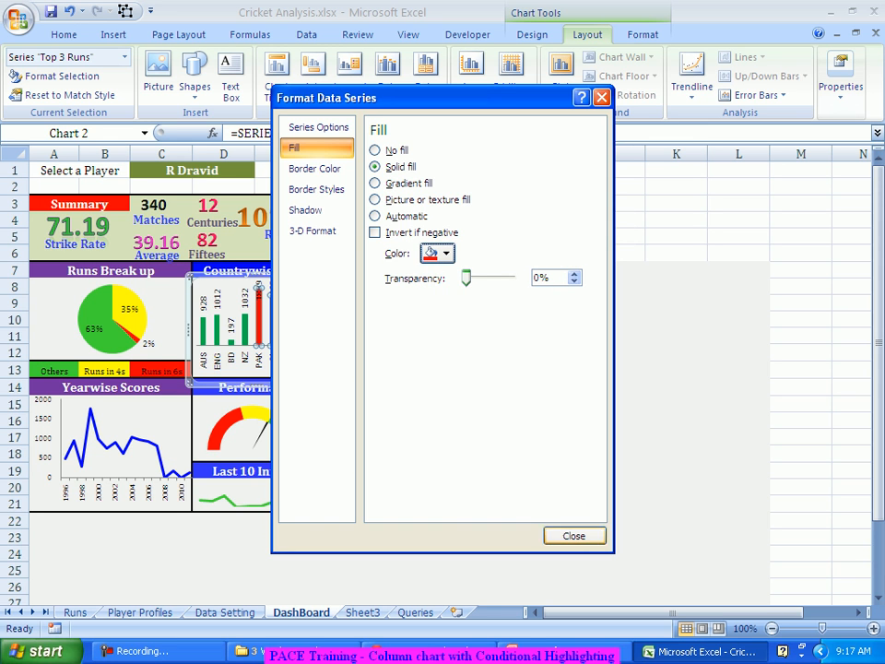
{"action": "left_click", "coordinate": [575, 536]}
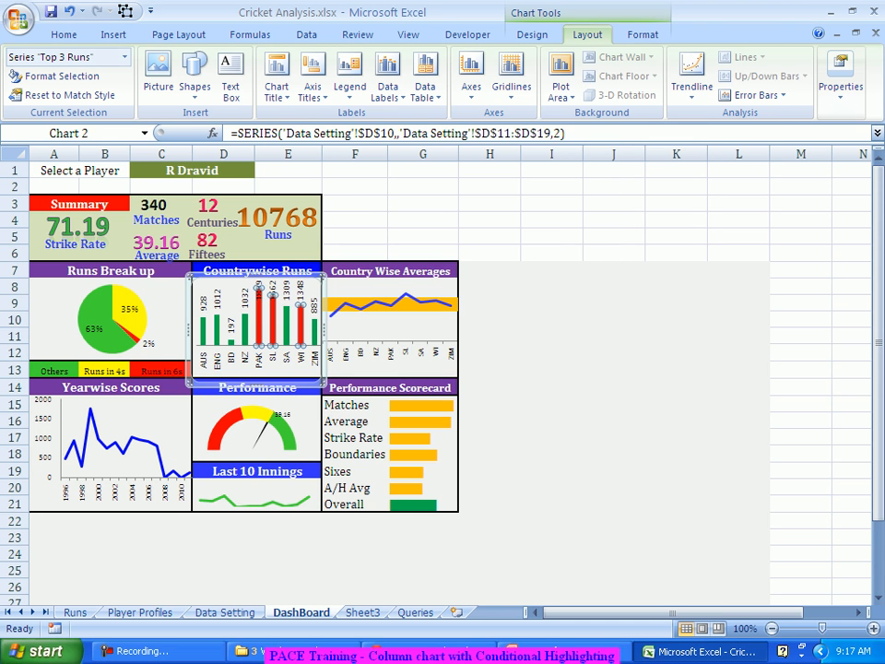
{"action": "left_click", "coordinate": [552, 336]}
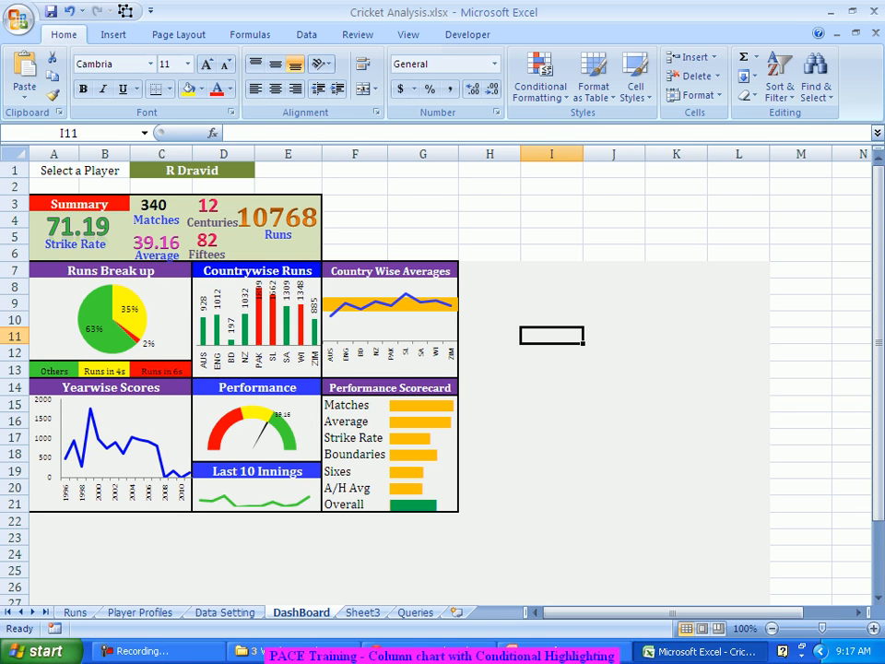
Choose VVS Laxman as the dashboard's player in cell C1 to test the Countrywise Runs highlighting
{"action": "left_click", "coordinate": [192, 170]}
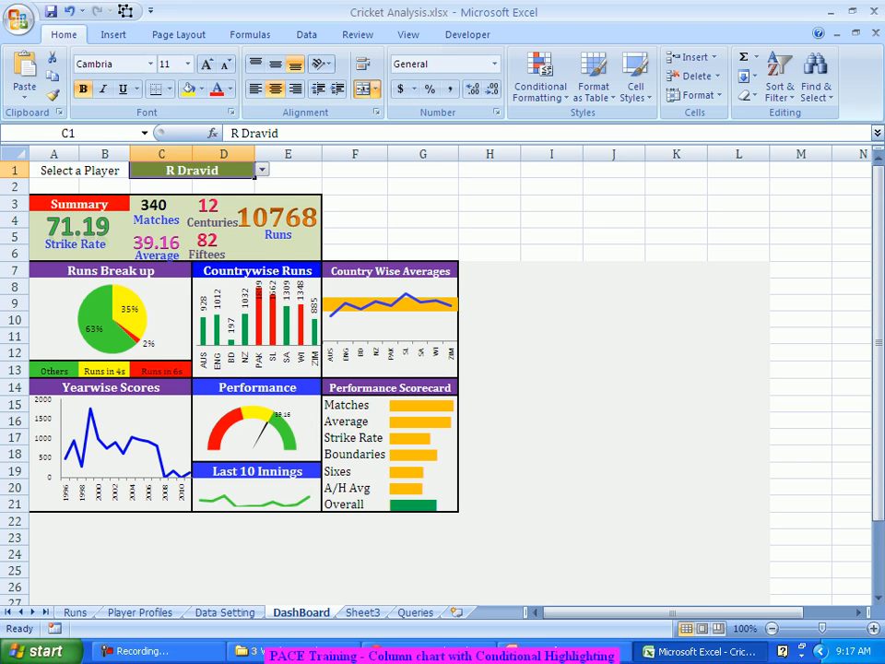
{"action": "left_click", "coordinate": [263, 169]}
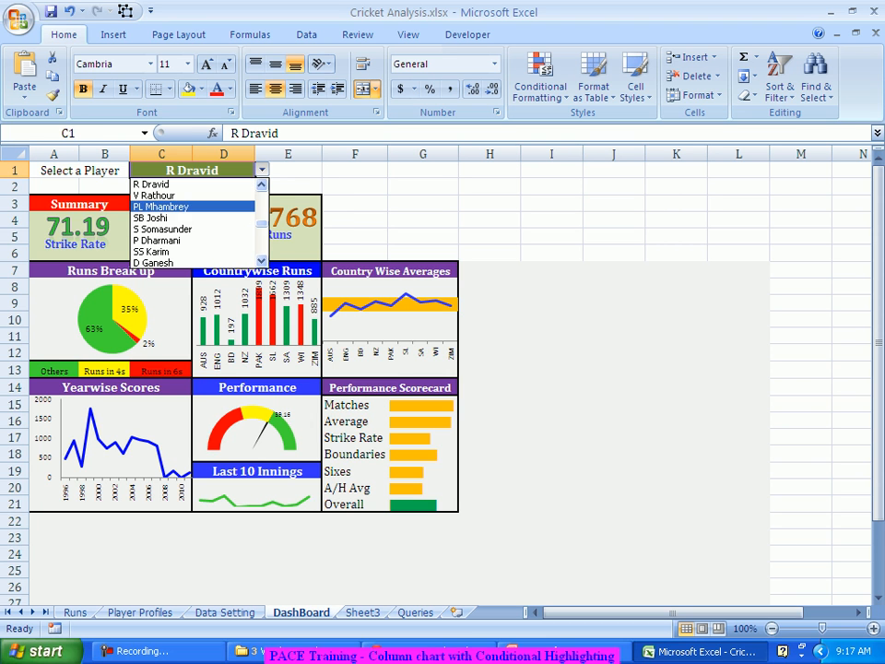
{"action": "scroll", "coordinate": [198, 221], "scroll_direction": "up", "scroll_amount": 3}
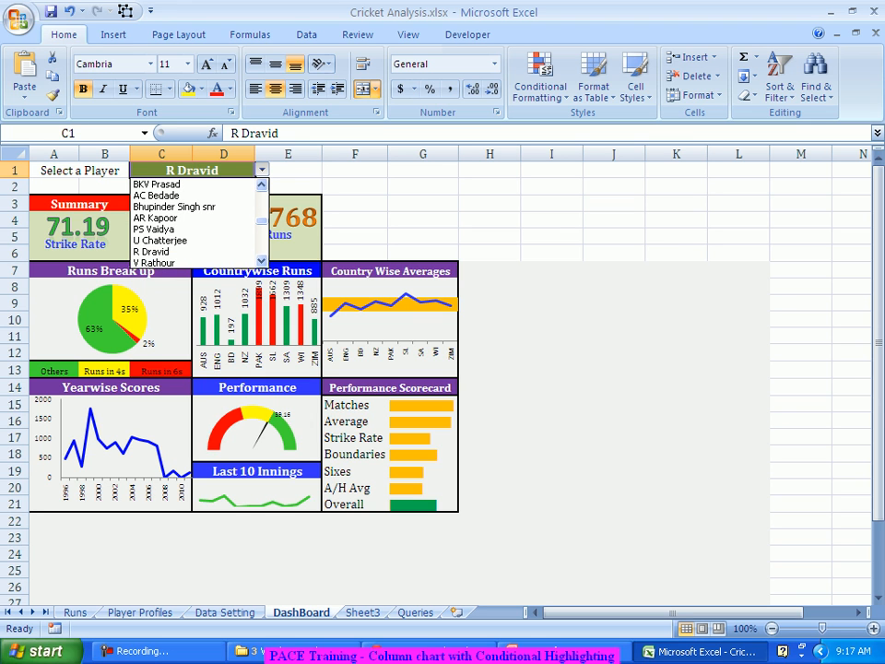
{"action": "scroll", "coordinate": [199, 222], "scroll_direction": "up", "scroll_amount": 1}
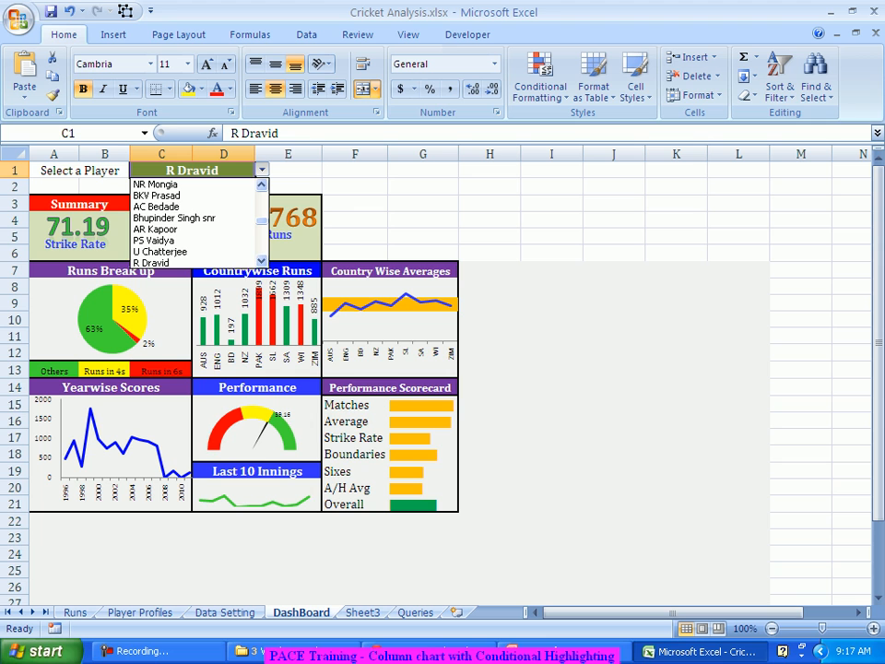
{"action": "scroll", "coordinate": [199, 222], "scroll_direction": "down", "scroll_amount": 5}
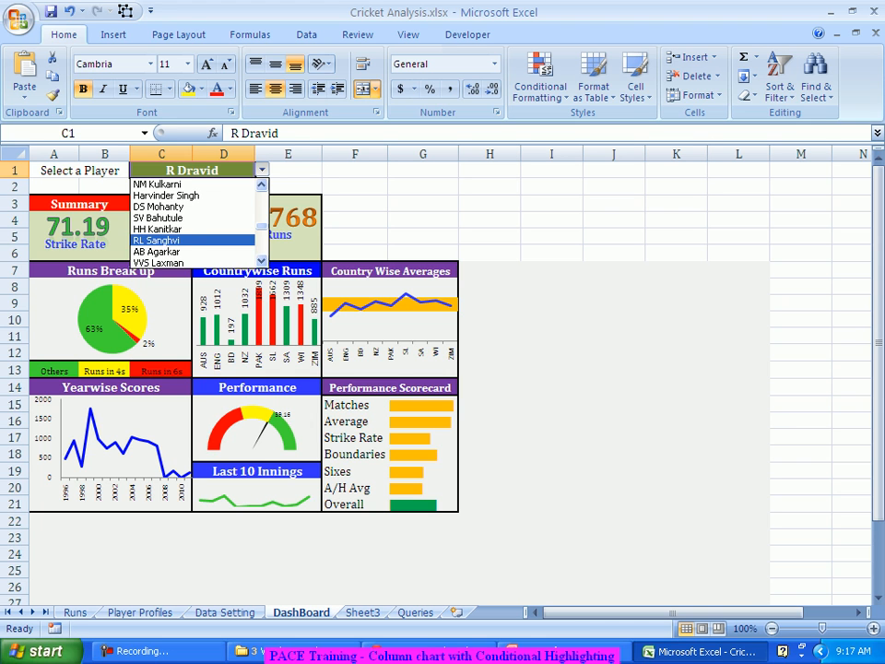
{"action": "left_click", "coordinate": [162, 261]}
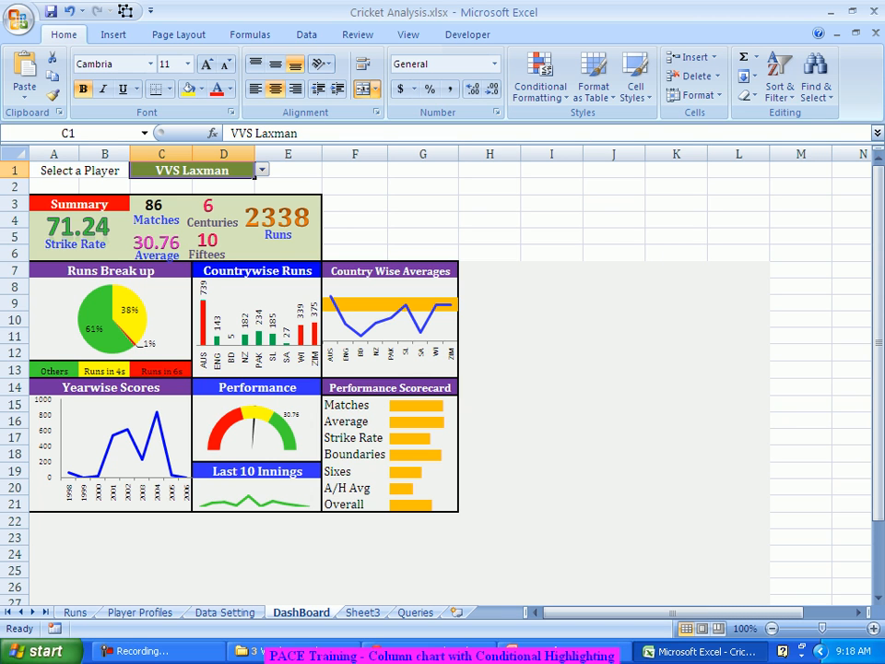
Set the dashboard's player in cell C1 to SR Tendulkar, and open Sheet3
{"action": "type", "text": "SR T"}
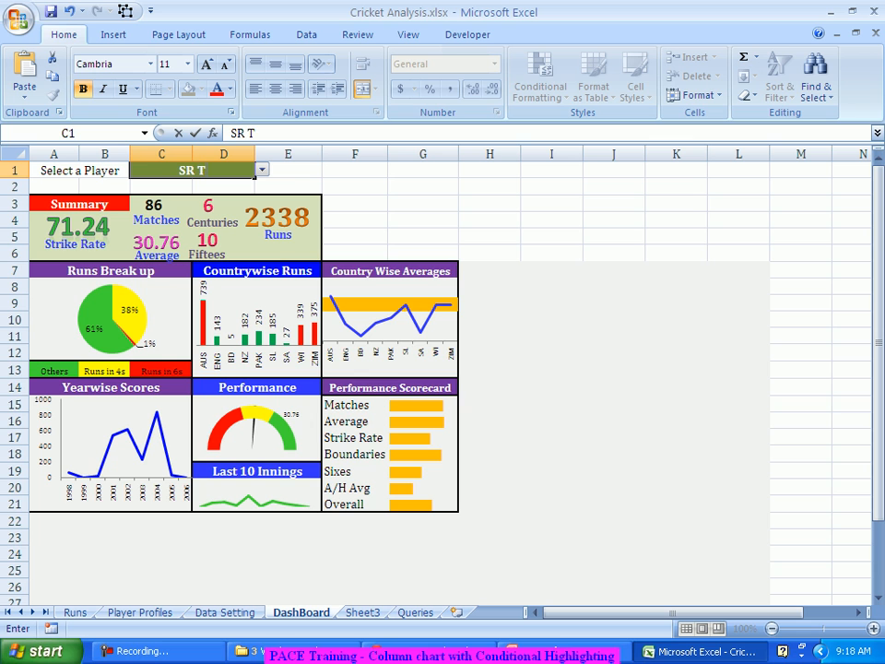
{"action": "type", "text": "endulkar"}
{"action": "key", "text": "Return"}
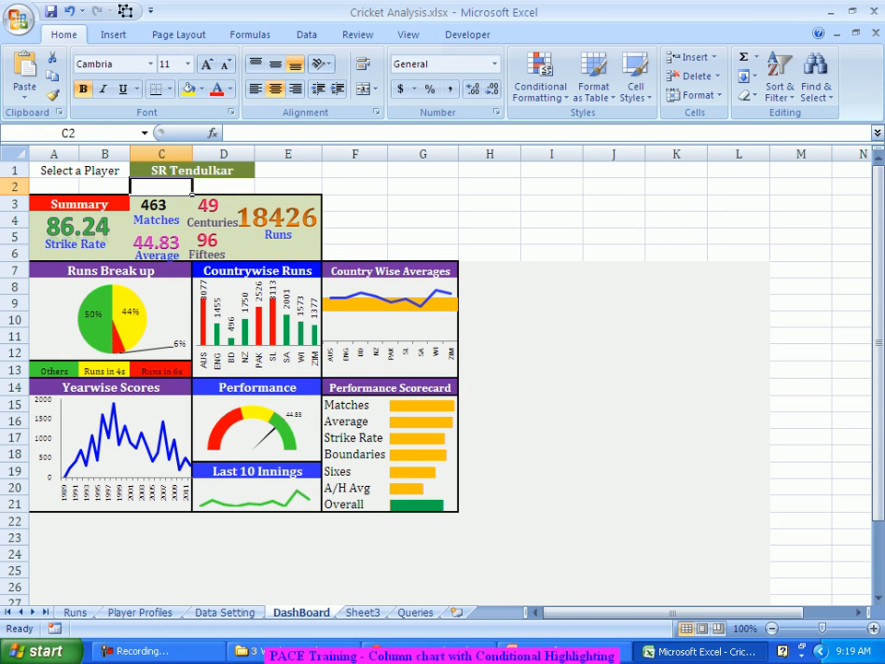
{"action": "left_click", "coordinate": [363, 612]}
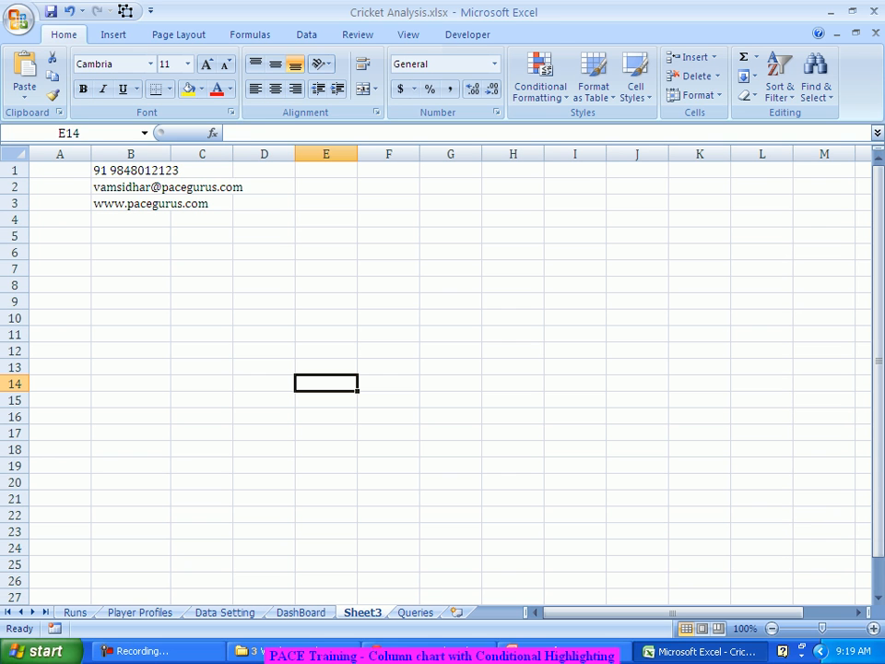